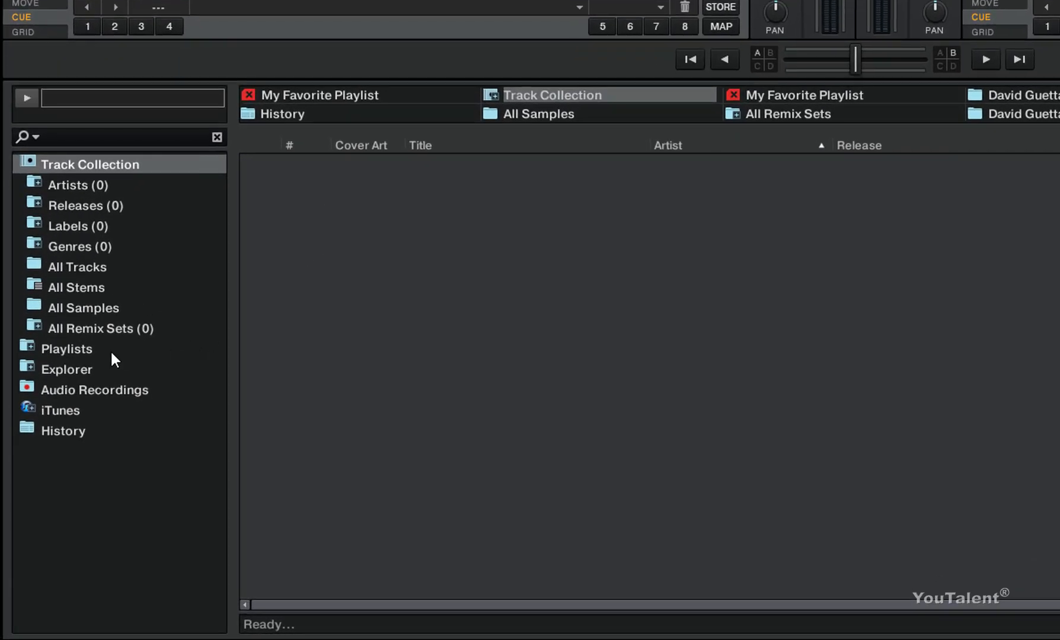
- Create a new playlist named "Playlist 1" under Playlists and open it
{"action": "left_click", "coordinate": [66, 350]}
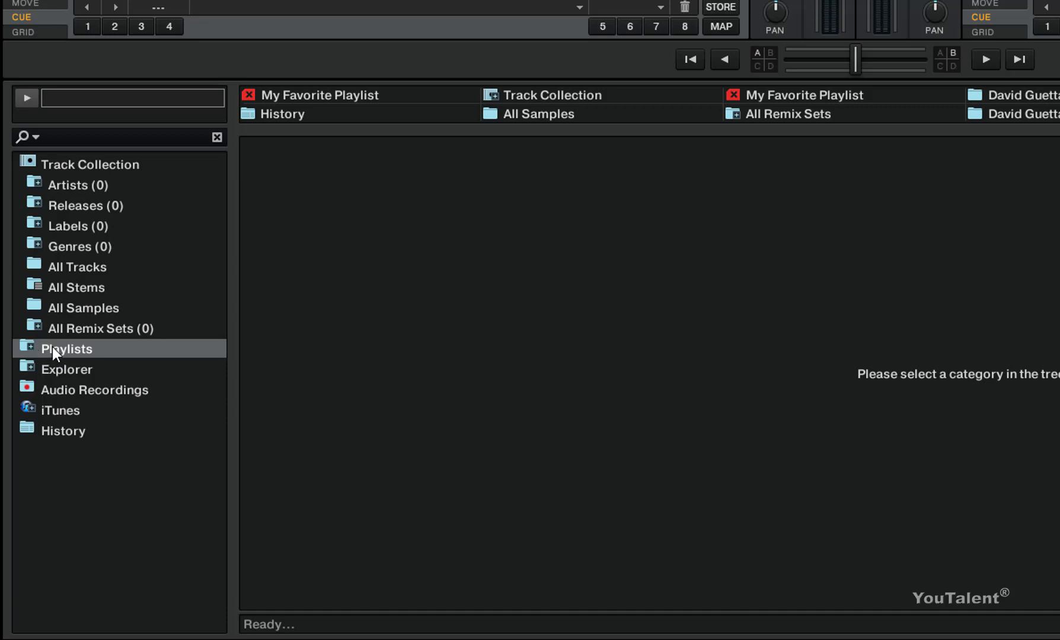
{"action": "right_click", "coordinate": [53, 353]}
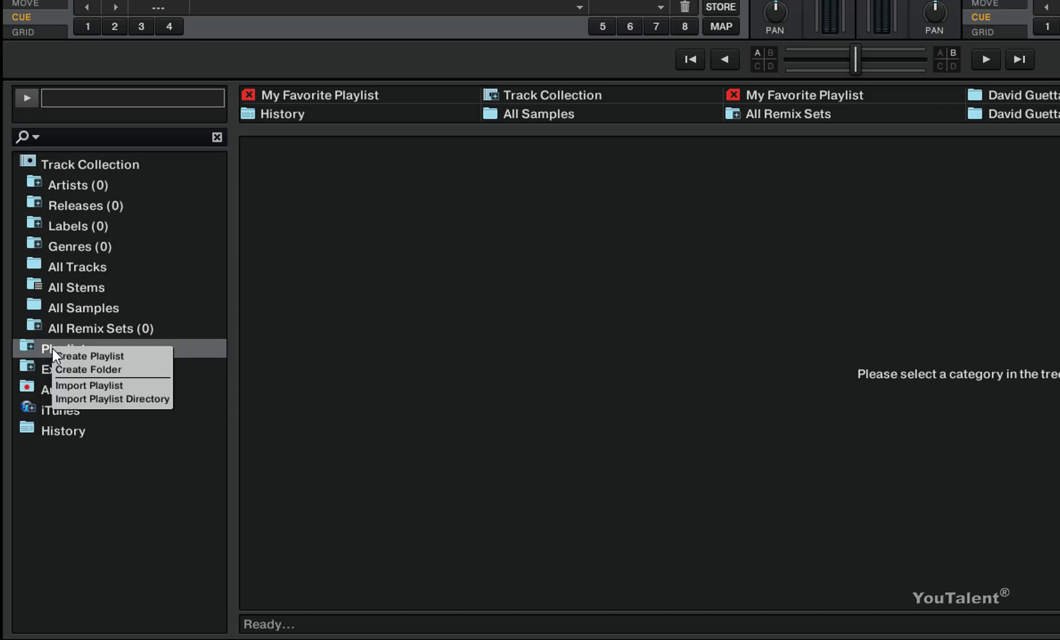
{"action": "left_click", "coordinate": [109, 356]}
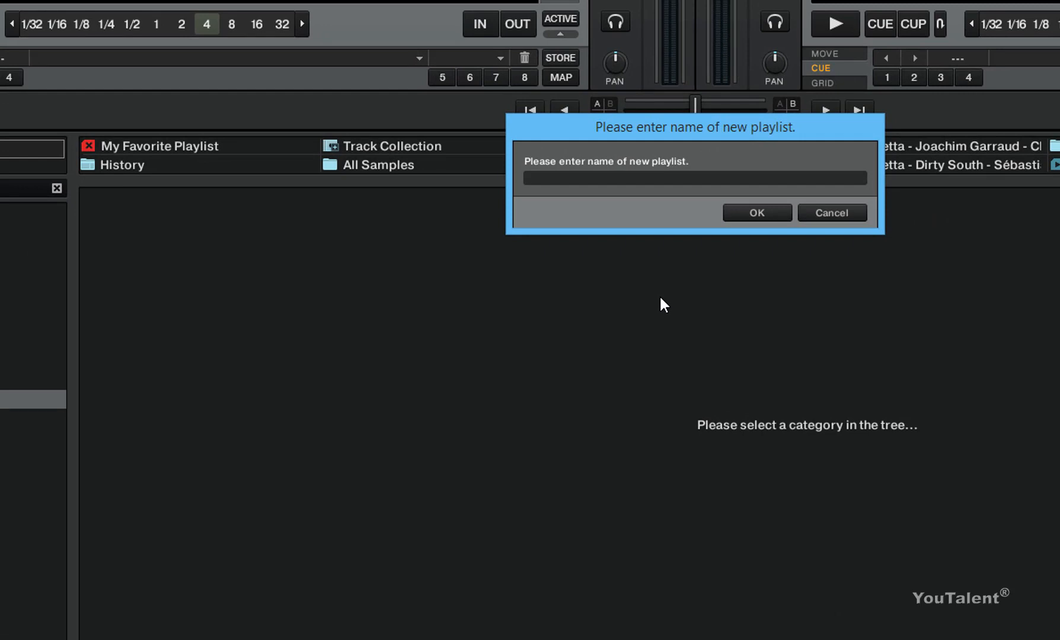
{"action": "type", "text": "Playlist 1"}
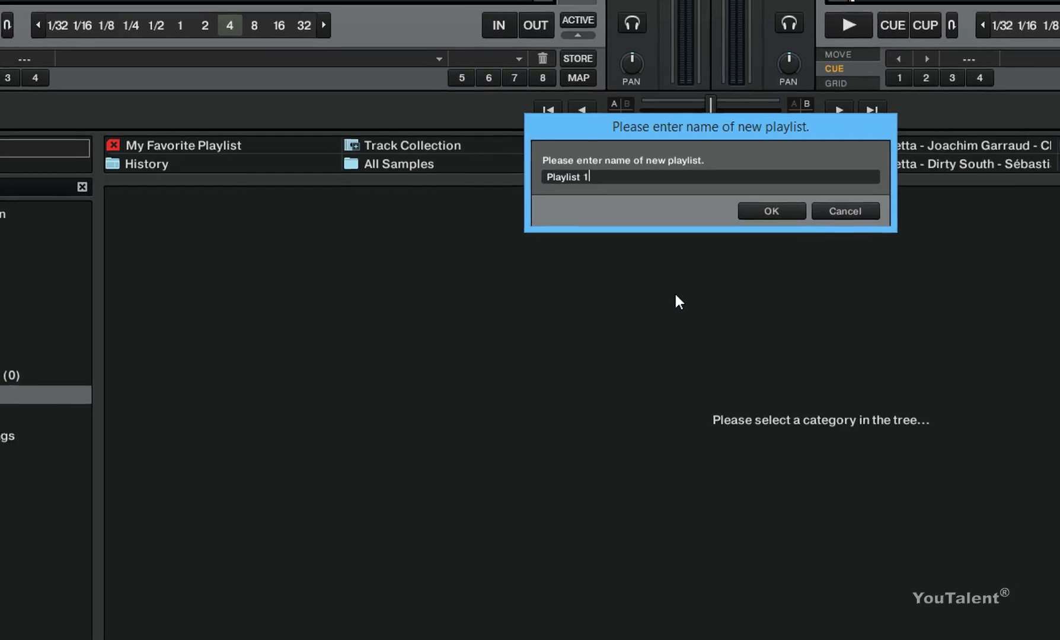
{"action": "left_click", "coordinate": [772, 211]}
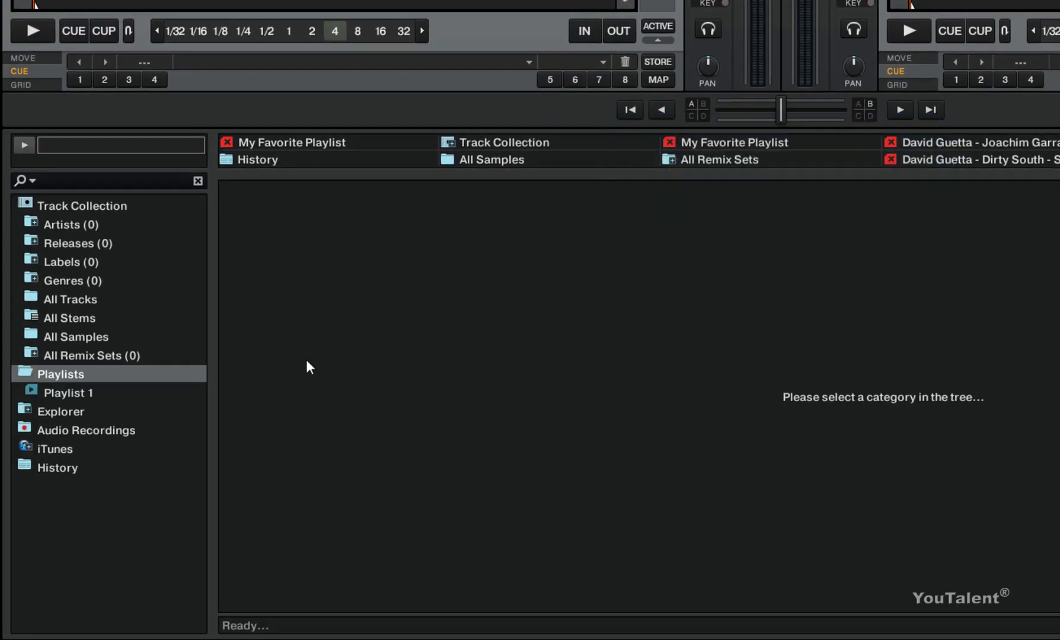
{"action": "left_click", "coordinate": [57, 391]}
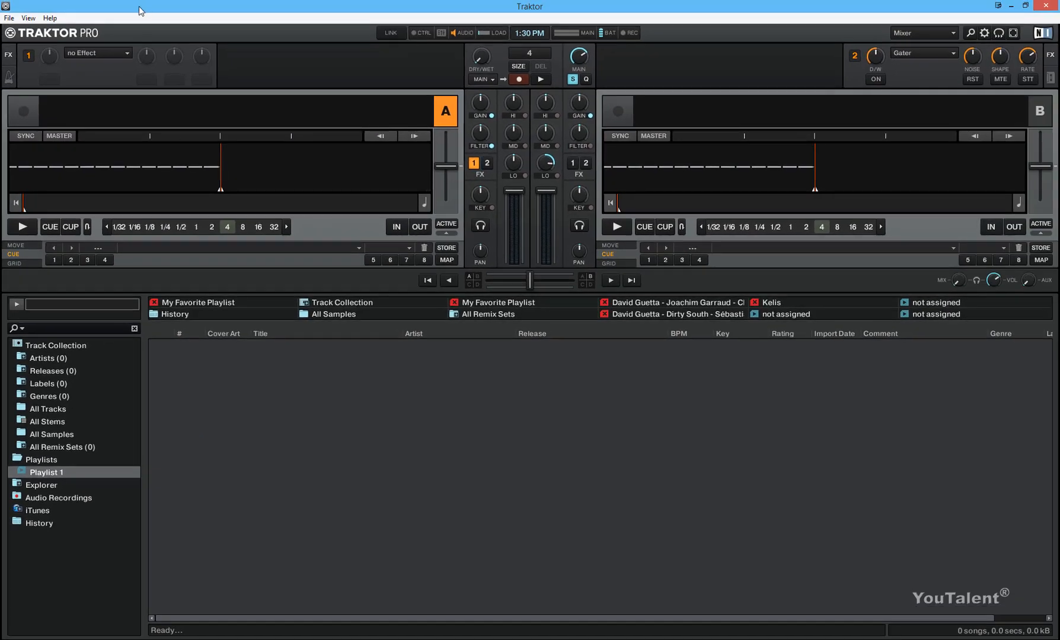
- Add the first six Disc 2 tracks from the desktop folder One Love (Deluxe Version) to Playlist 1, restoring the maximized Traktor window
{"action": "left_click_drag", "start_coordinate": [138, 12], "coordinate": [214, 16]}
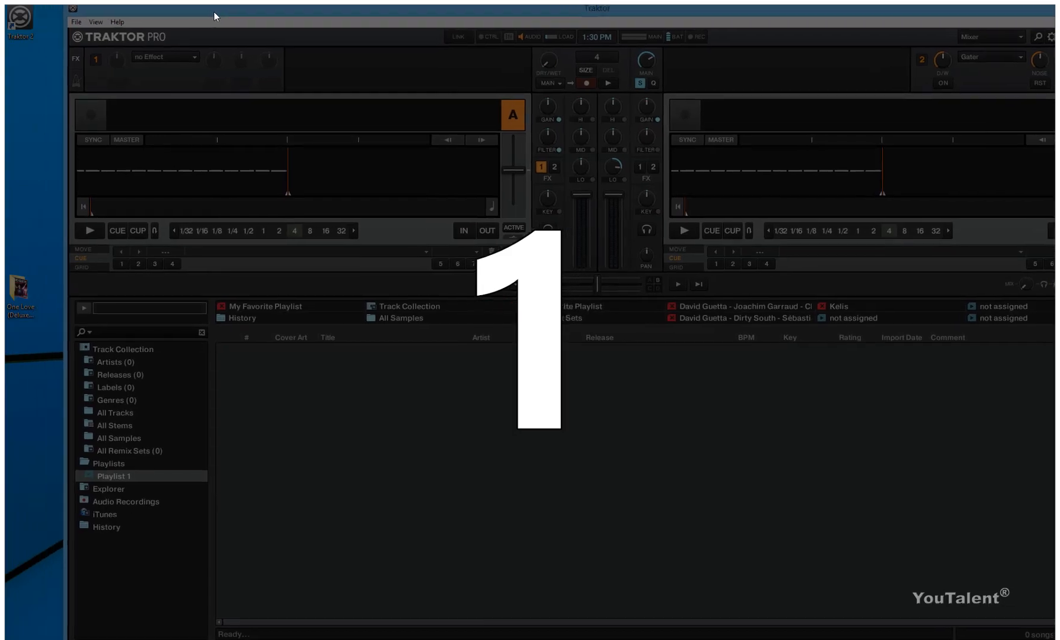
{"action": "double_click", "coordinate": [22, 299]}
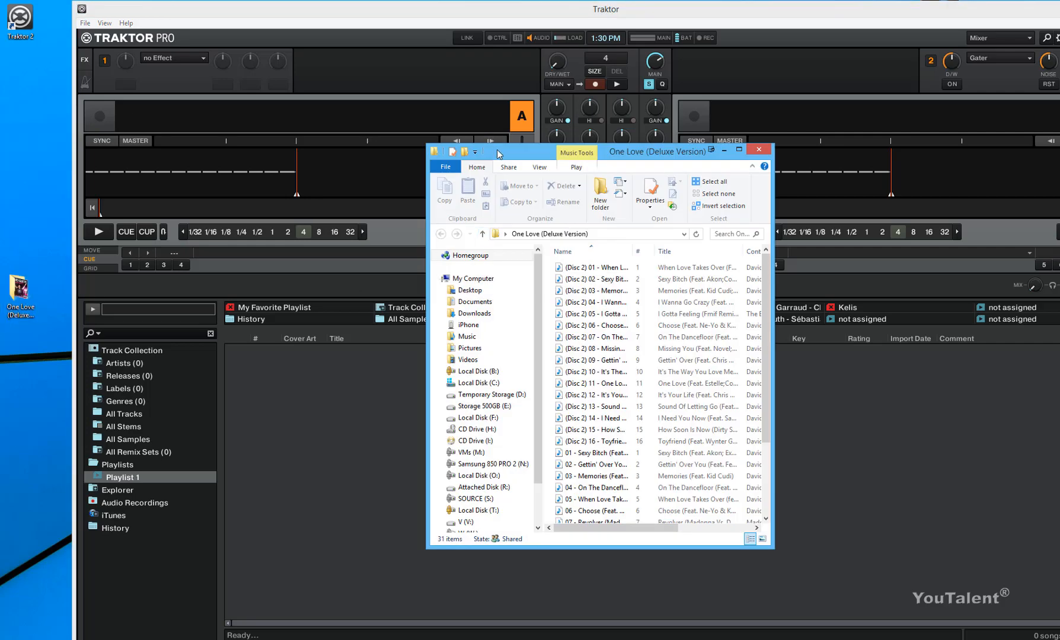
{"action": "left_click_drag", "start_coordinate": [498, 151], "coordinate": [567, 152]}
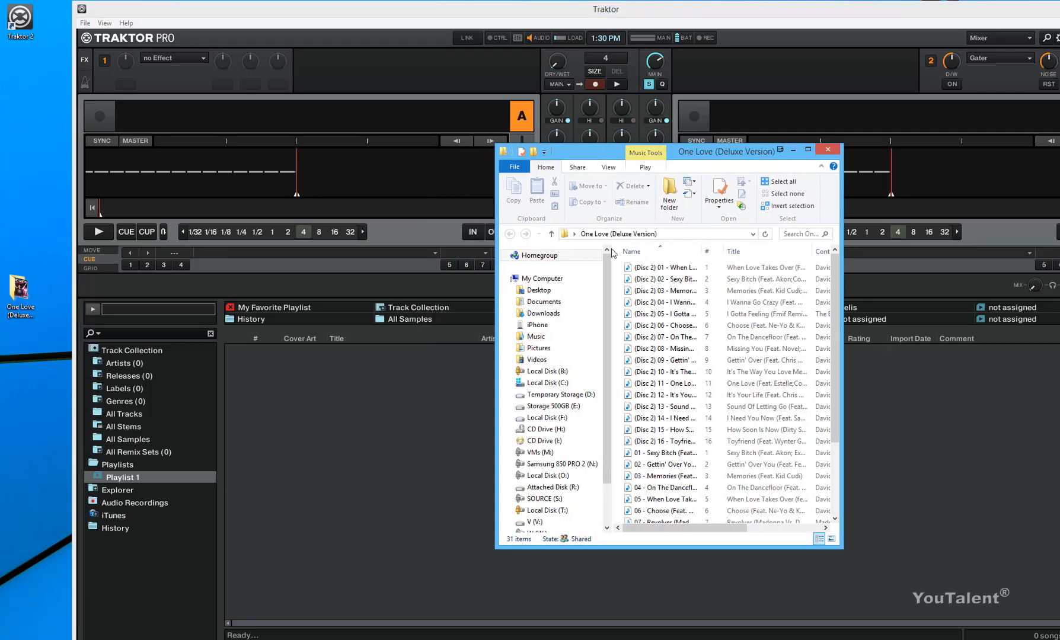
{"action": "left_click_drag", "start_coordinate": [621, 273], "coordinate": [668, 340]}
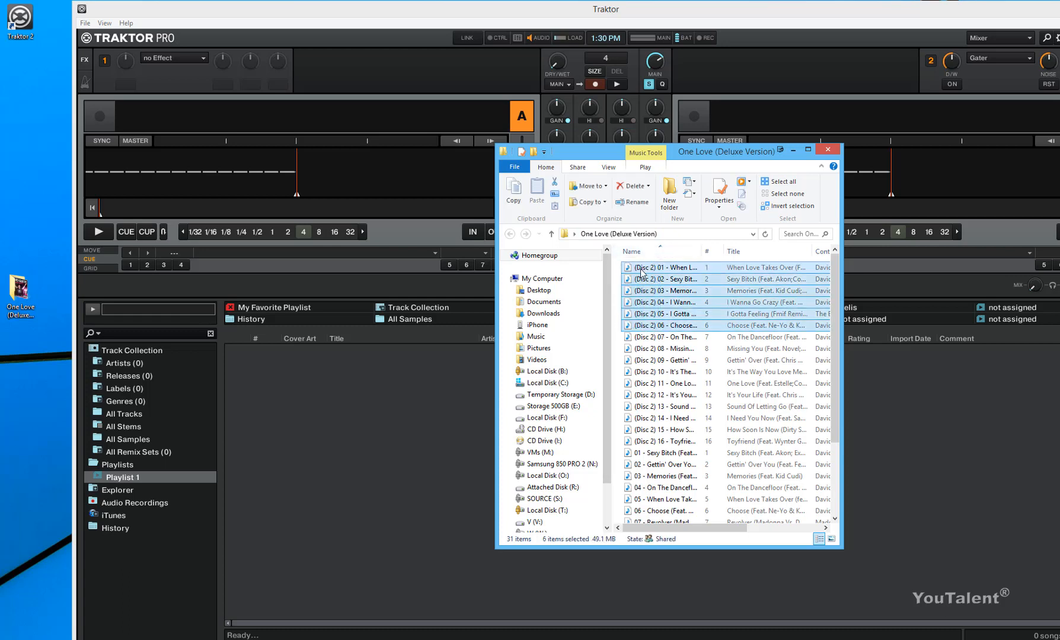
{"action": "left_click_drag", "start_coordinate": [644, 274], "coordinate": [147, 478]}
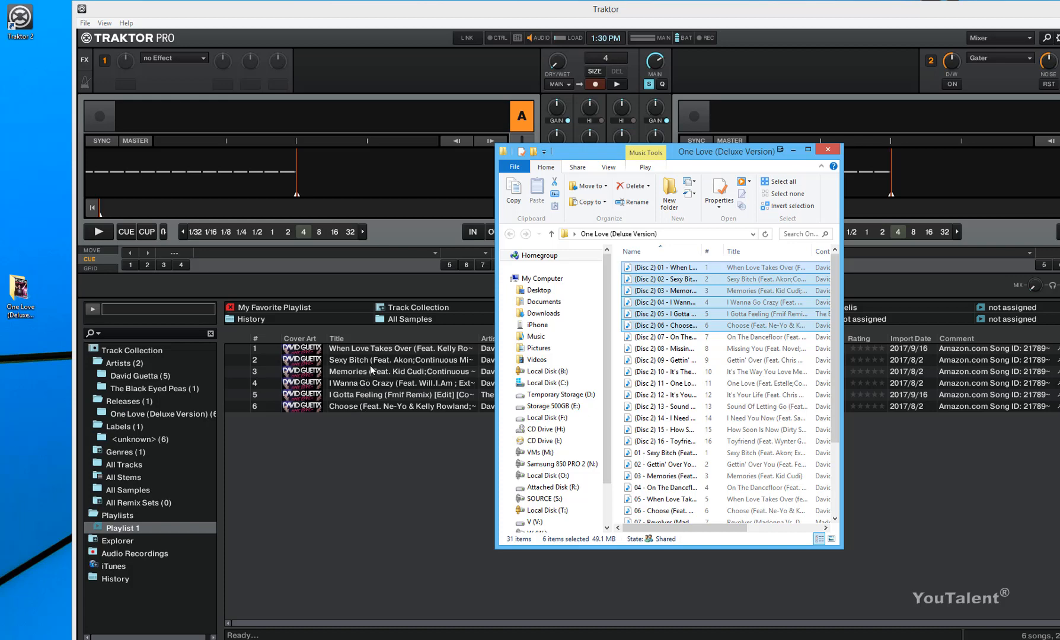
{"action": "left_click", "coordinate": [794, 150]}
{"action": "double_click", "coordinate": [679, 13]}
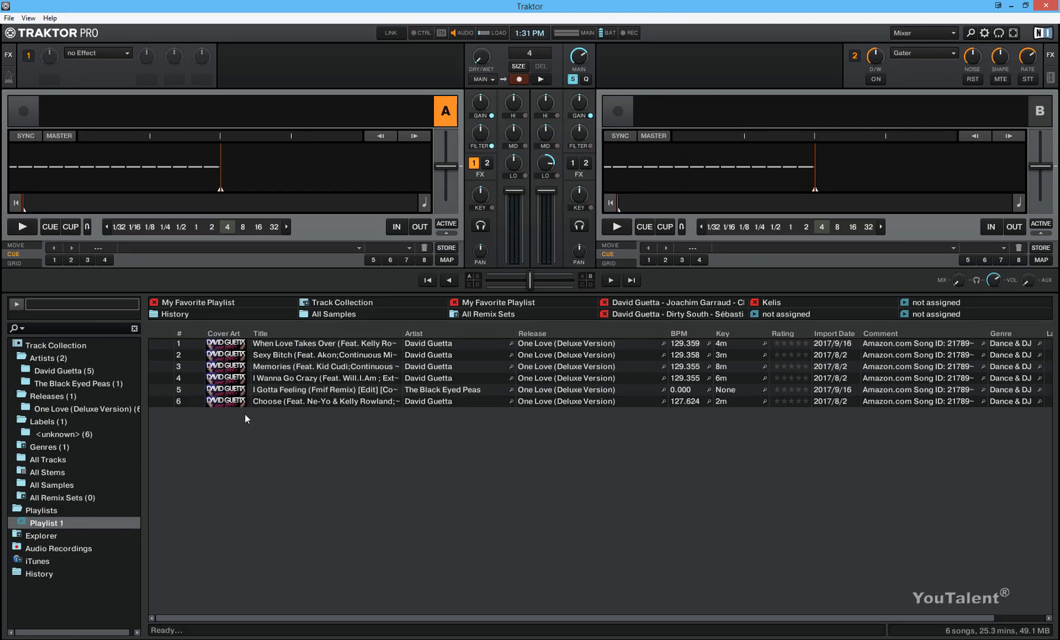
- Browse the Track Collection by the artists David Guetta and The Black Eyed Peas, the One Love (Deluxe Version) release, and genres
{"action": "left_click", "coordinate": [74, 346]}
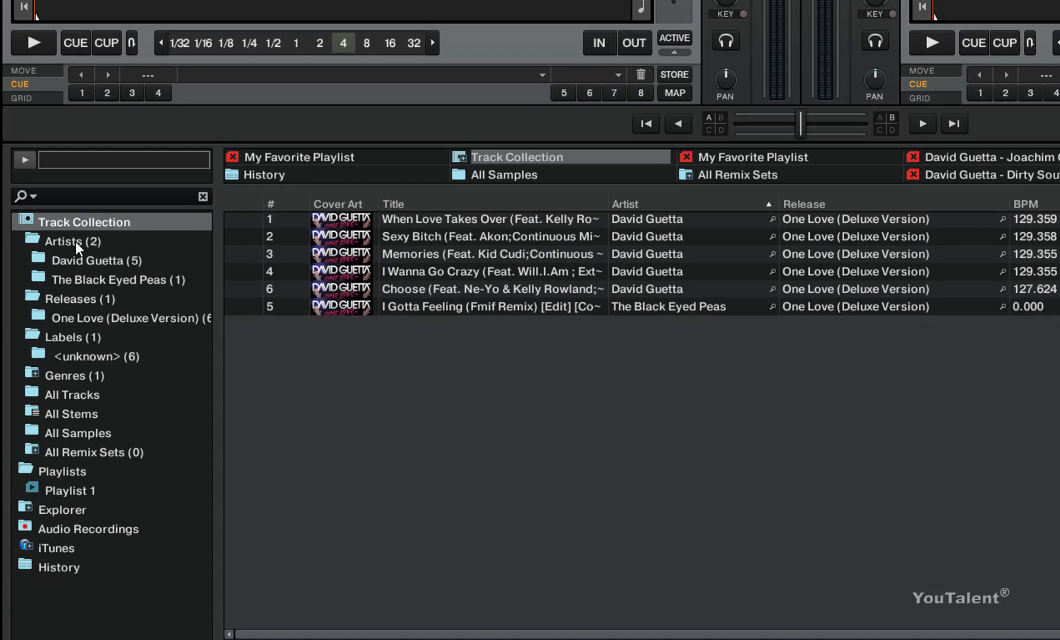
{"action": "left_click", "coordinate": [76, 241]}
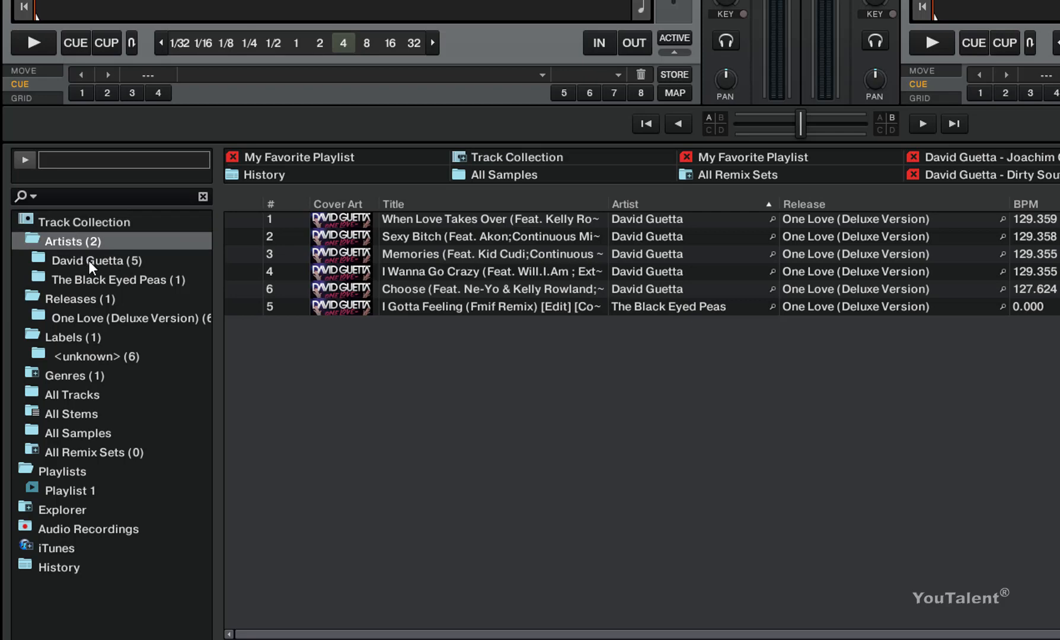
{"action": "left_click", "coordinate": [88, 262]}
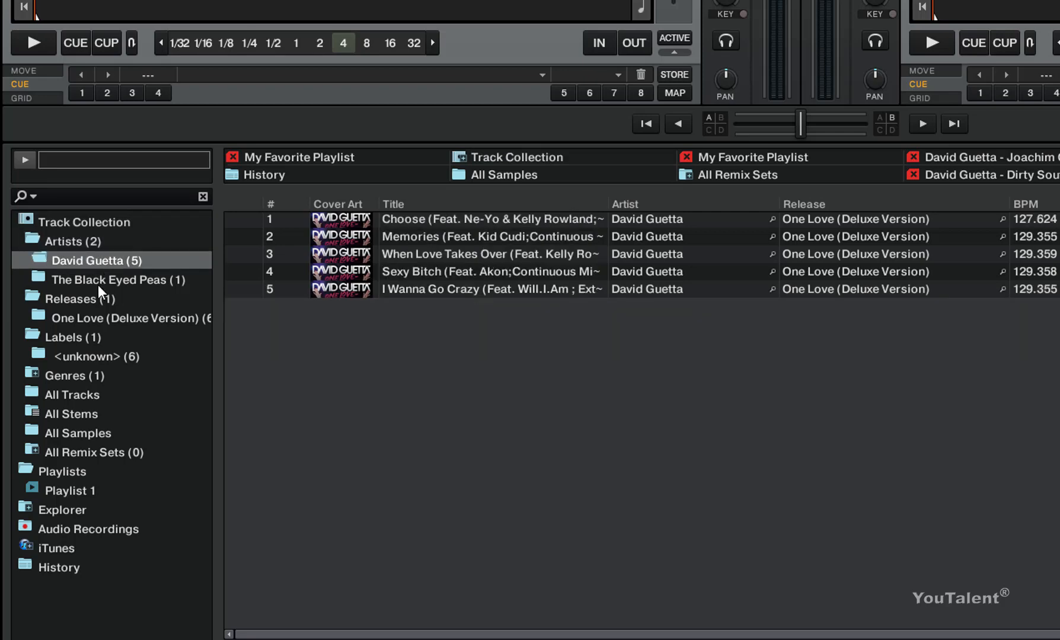
{"action": "left_click", "coordinate": [89, 280]}
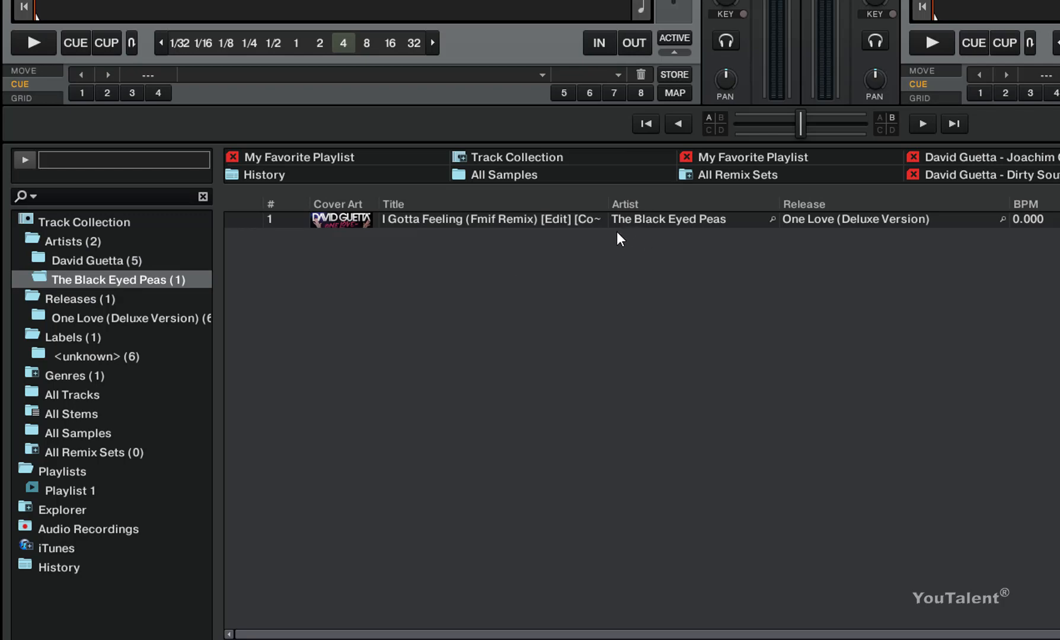
{"action": "left_click", "coordinate": [93, 264]}
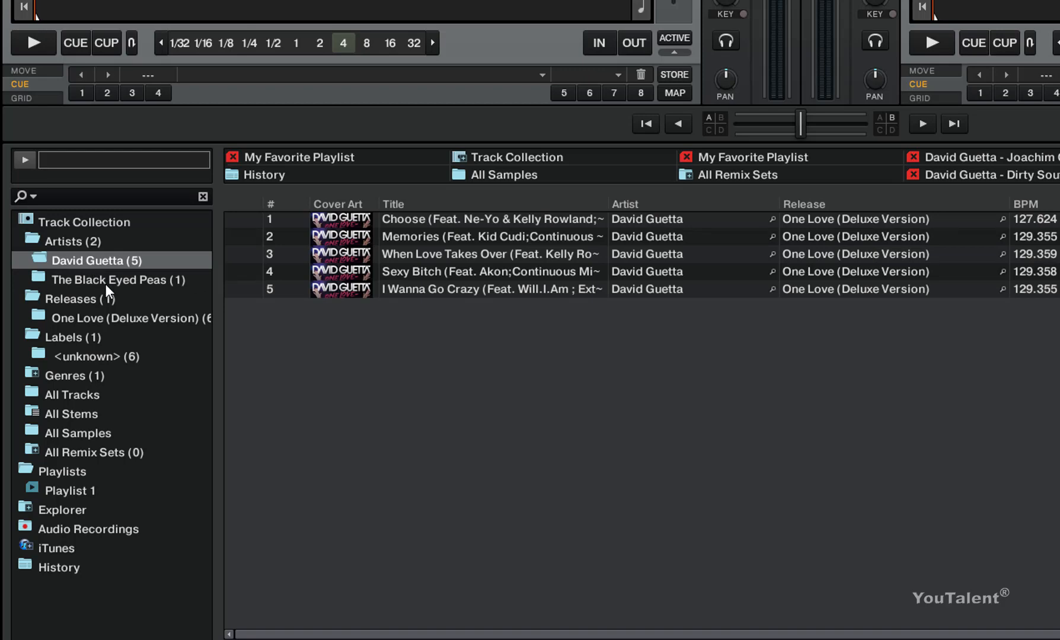
{"action": "left_click", "coordinate": [85, 317]}
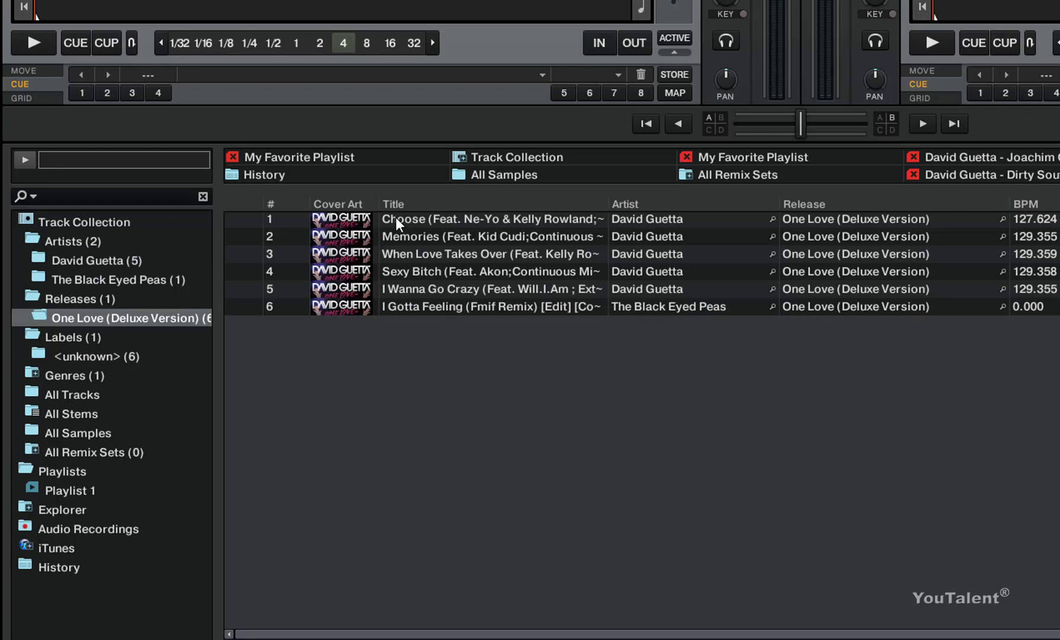
{"action": "left_click", "coordinate": [72, 382]}
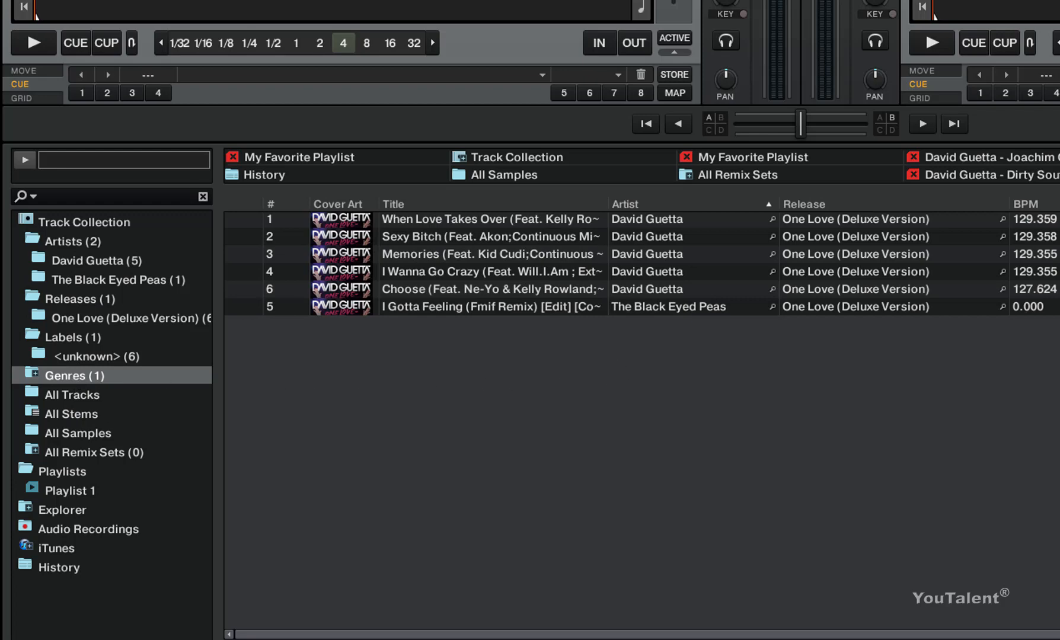
{"action": "key", "text": "Down"}
{"action": "key", "text": "Down"}
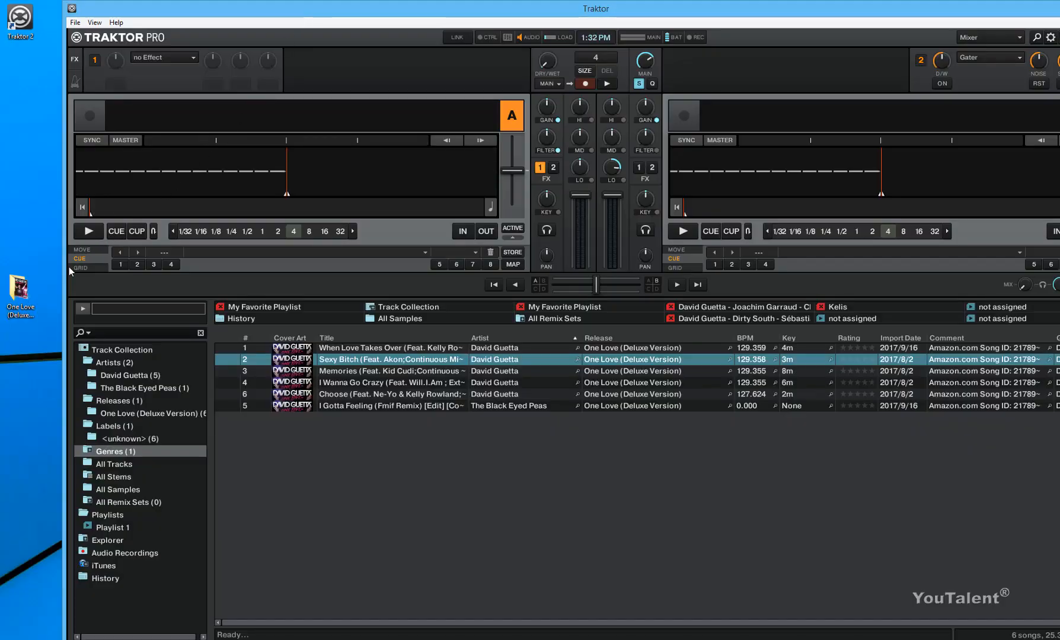
- Import the desktop's One Love album folder into Playlists as a new playlist named "One Love - David Guetta"
{"action": "left_click", "coordinate": [23, 291]}
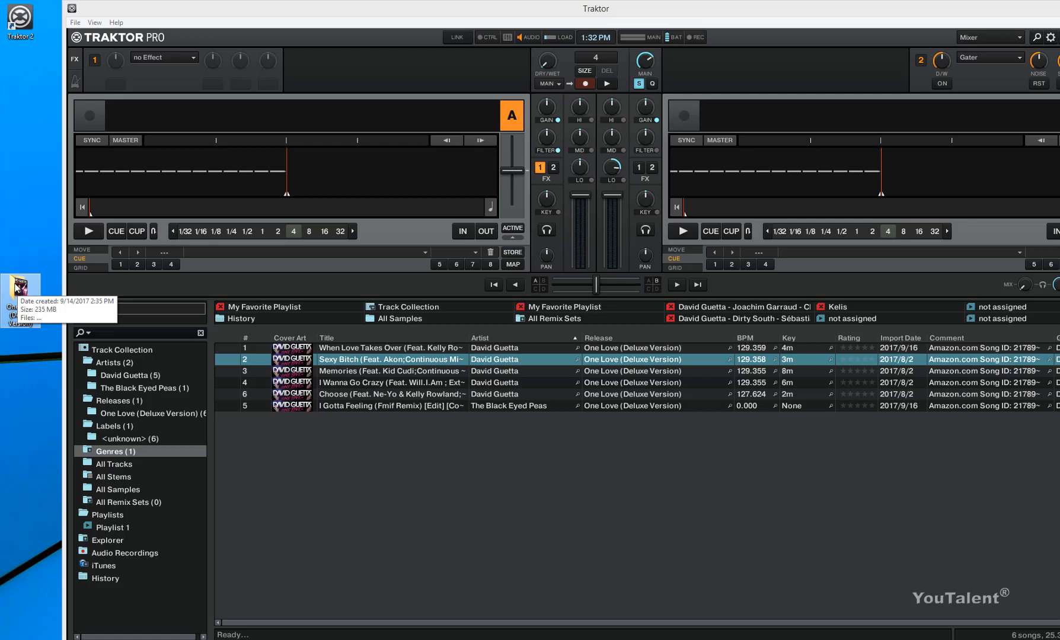
{"action": "left_click_drag", "start_coordinate": [16, 288], "coordinate": [104, 518]}
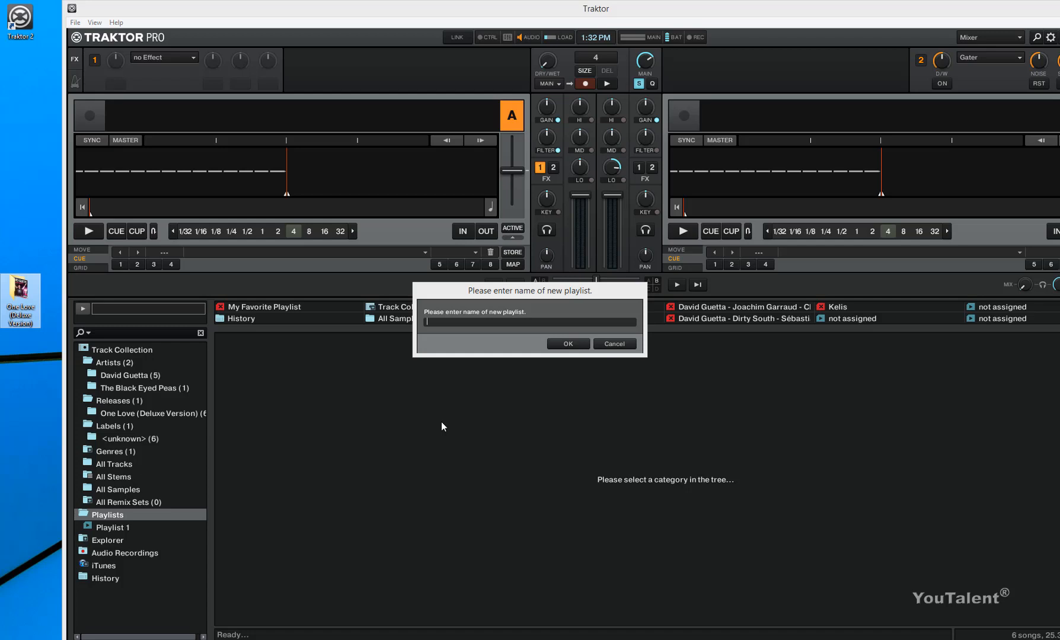
{"action": "left_click", "coordinate": [468, 334]}
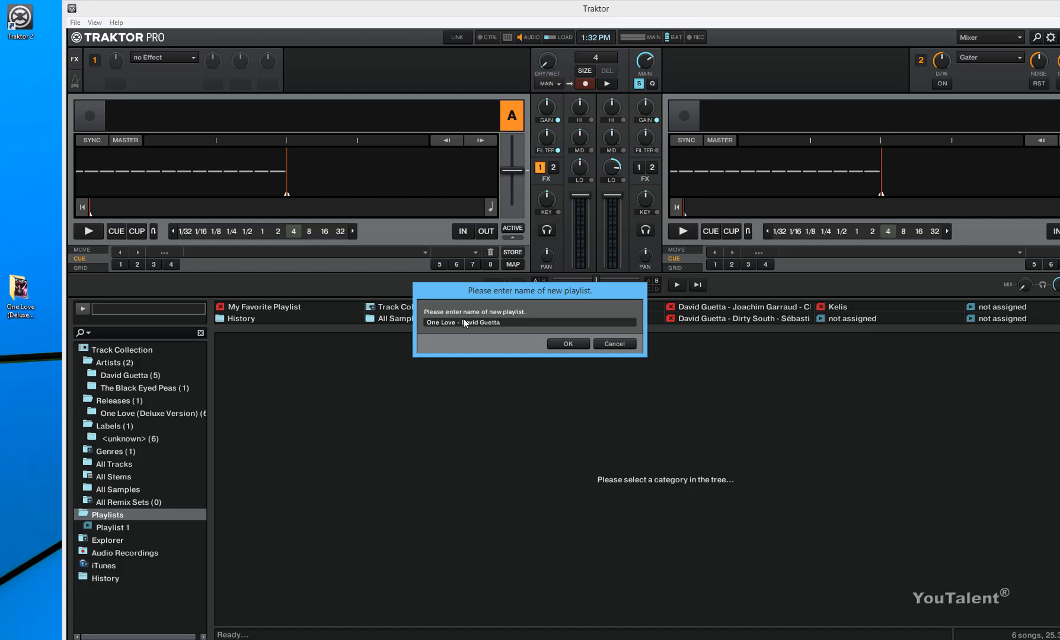
{"action": "left_click", "coordinate": [562, 345]}
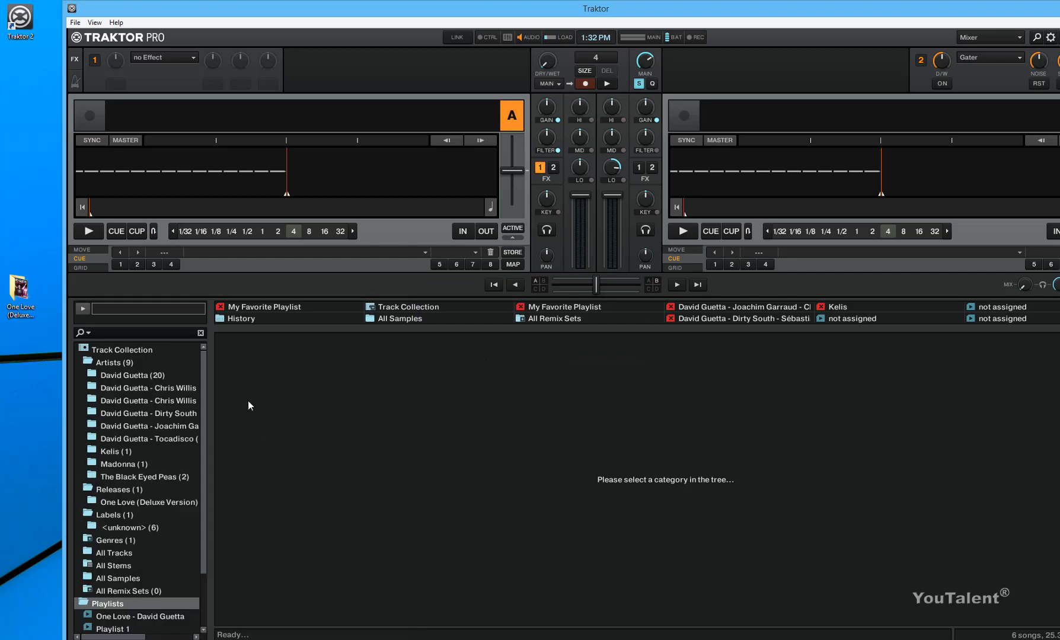
- Open the One Love - David Guetta playlist in the maximized window and look through its tracks
{"action": "left_click_drag", "start_coordinate": [206, 366], "coordinate": [207, 378]}
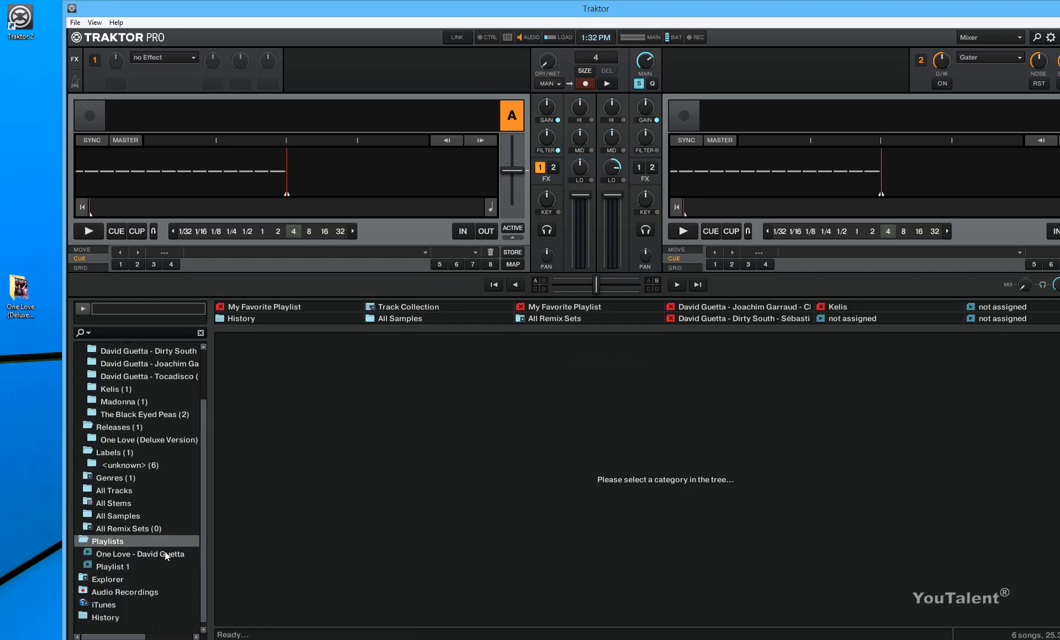
{"action": "left_click", "coordinate": [165, 552]}
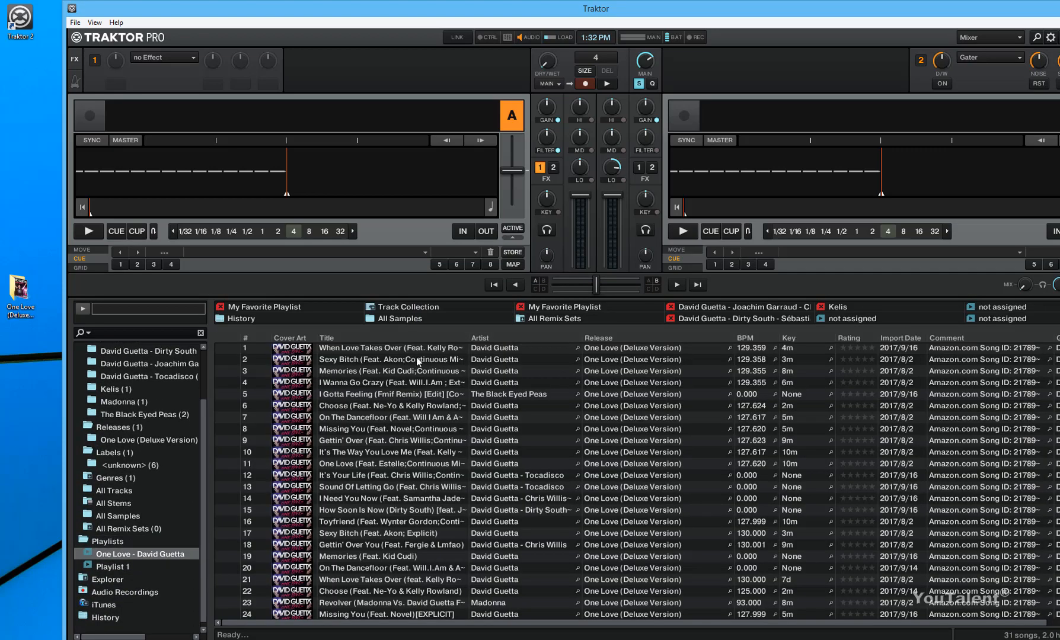
{"action": "double_click", "coordinate": [434, 10]}
{"action": "scroll", "coordinate": [392, 394], "scroll_direction": "down", "scroll_amount": 3}
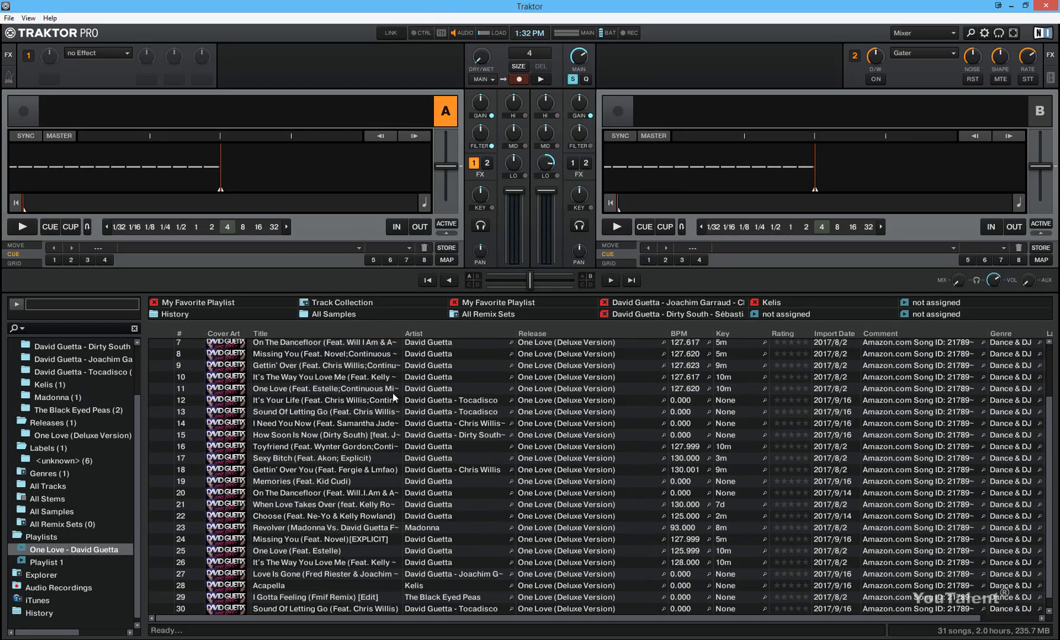
{"action": "scroll", "coordinate": [385, 422], "scroll_direction": "up", "scroll_amount": 3}
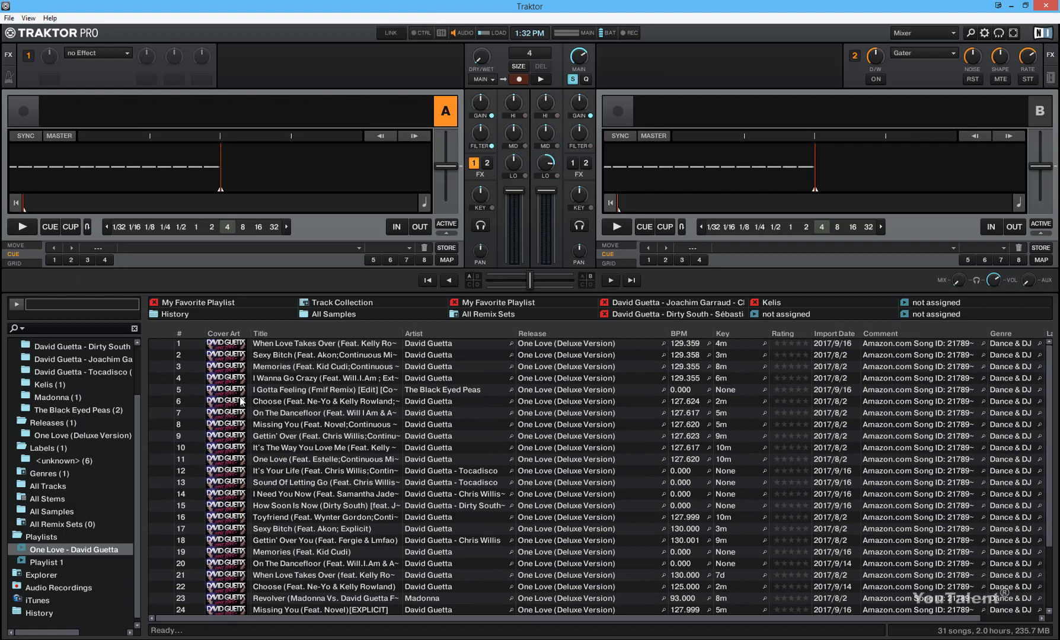
{"action": "left_click", "coordinate": [265, 401]}
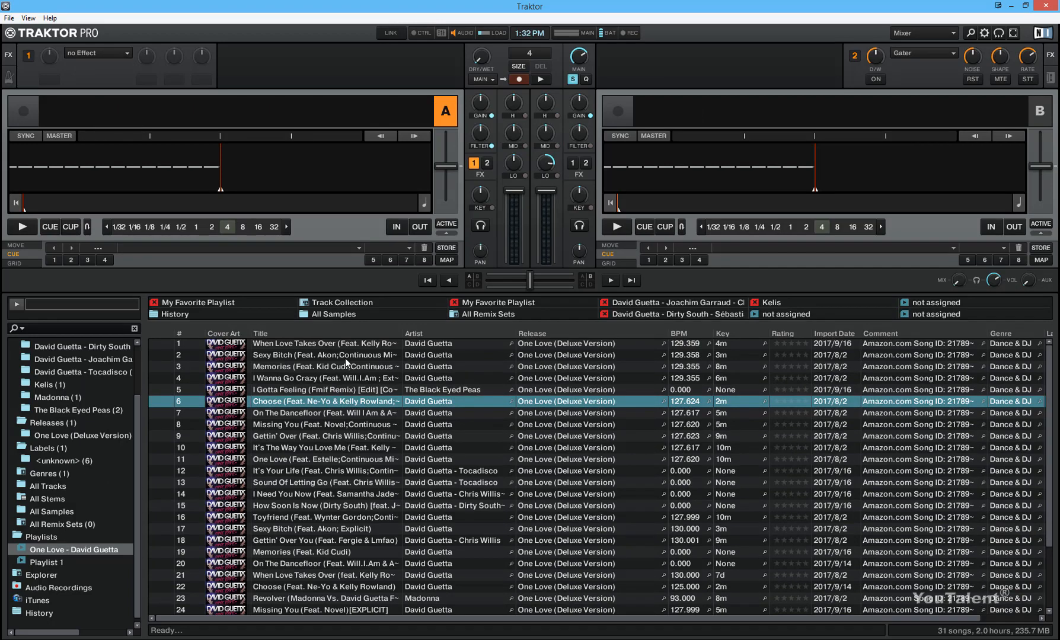
{"action": "left_click", "coordinate": [345, 356]}
{"action": "scroll", "coordinate": [384, 367], "scroll_direction": "down", "scroll_amount": 3}
{"action": "scroll", "coordinate": [369, 367], "scroll_direction": "up", "scroll_amount": 3}
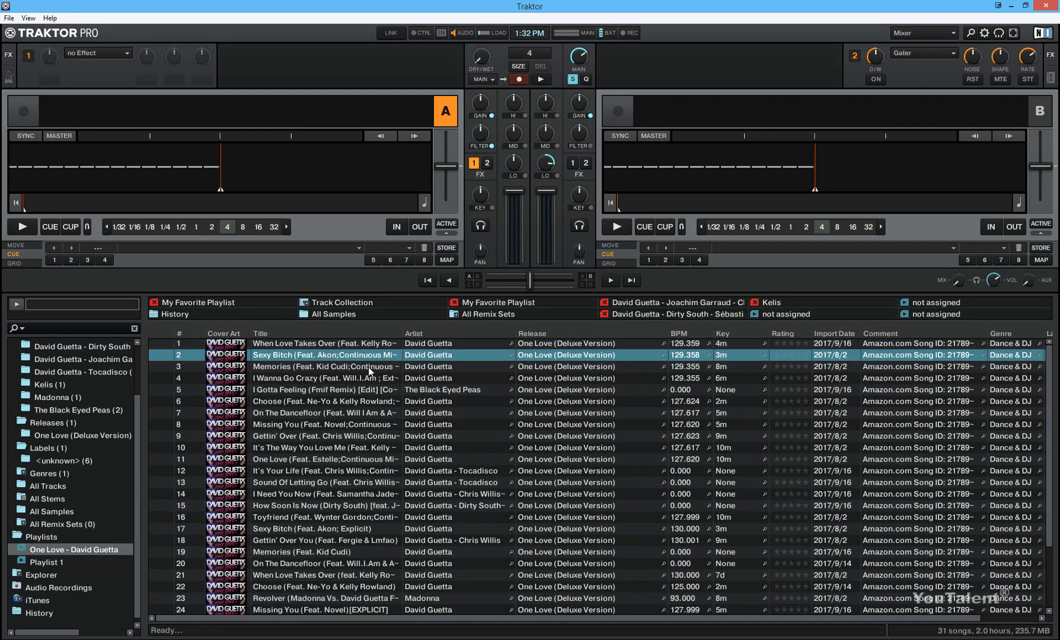
- Review the full Track Collection, then return to the One Love - David Guetta playlist
{"action": "left_click_drag", "start_coordinate": [138, 426], "coordinate": [143, 370]}
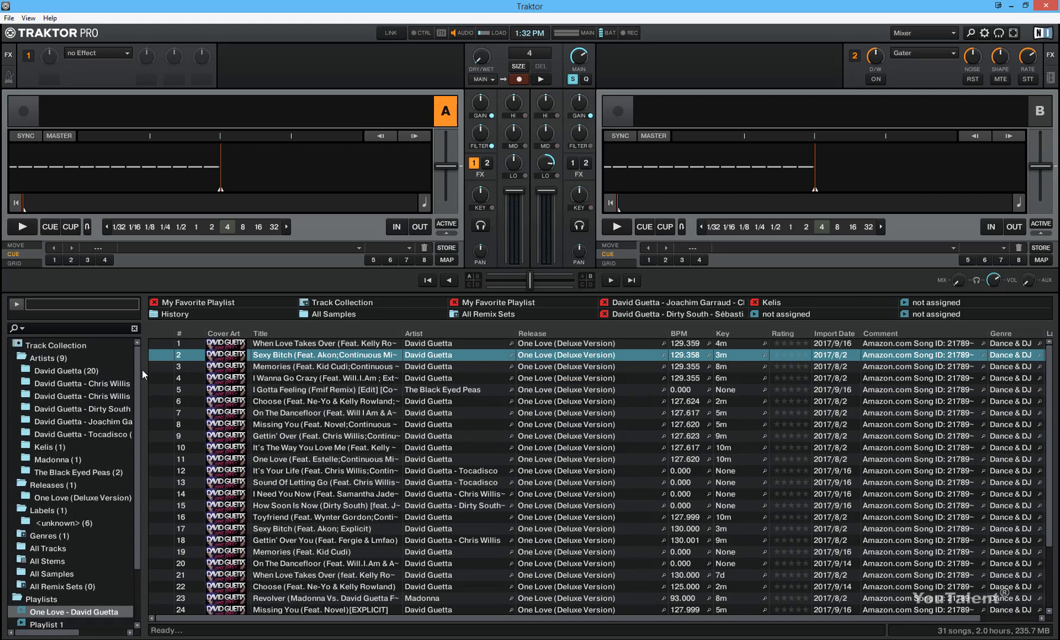
{"action": "left_click", "coordinate": [62, 371]}
{"action": "left_click", "coordinate": [63, 347]}
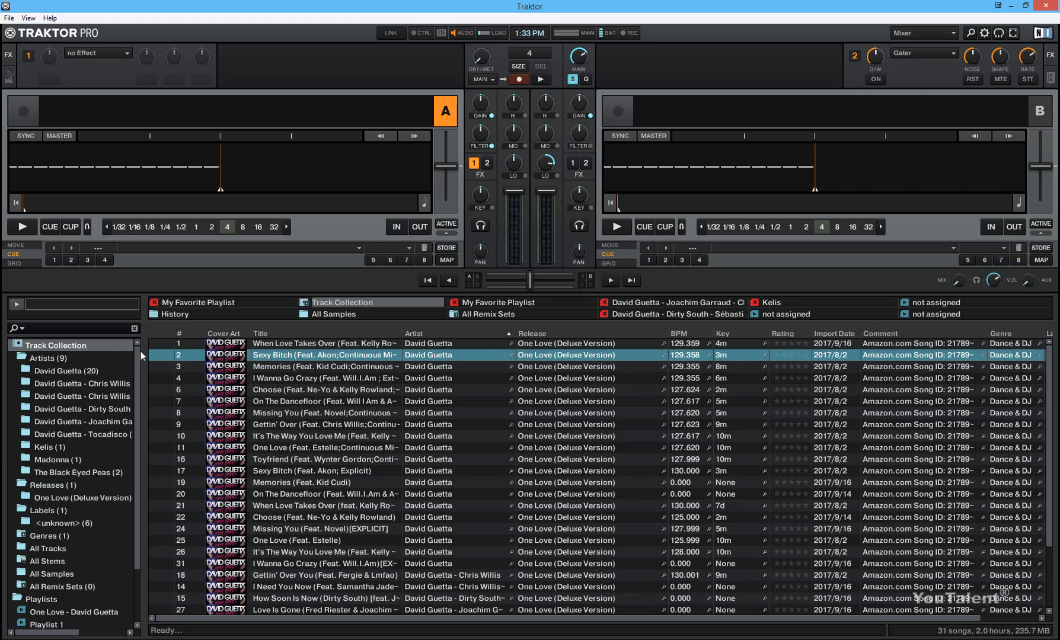
{"action": "scroll", "coordinate": [138, 374], "scroll_direction": "down", "scroll_amount": 2}
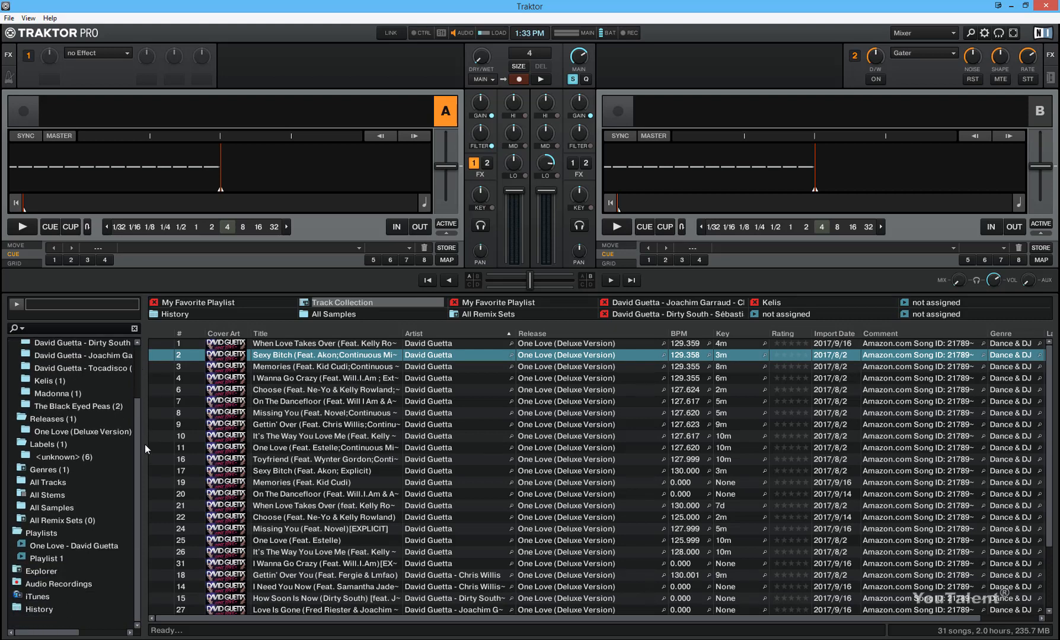
{"action": "left_click", "coordinate": [279, 389]}
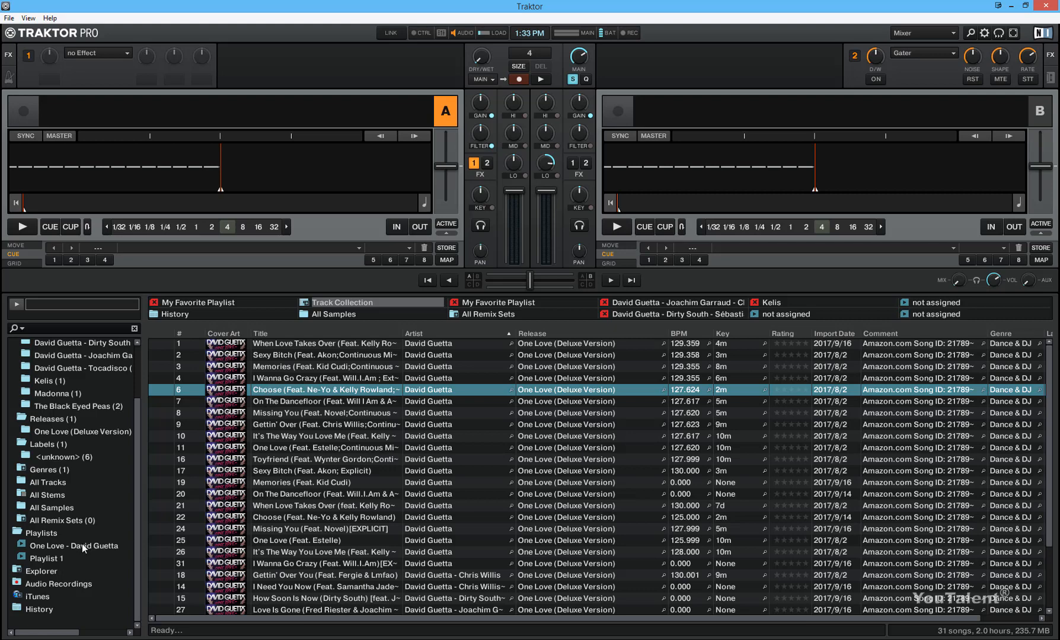
{"action": "left_click", "coordinate": [52, 545]}
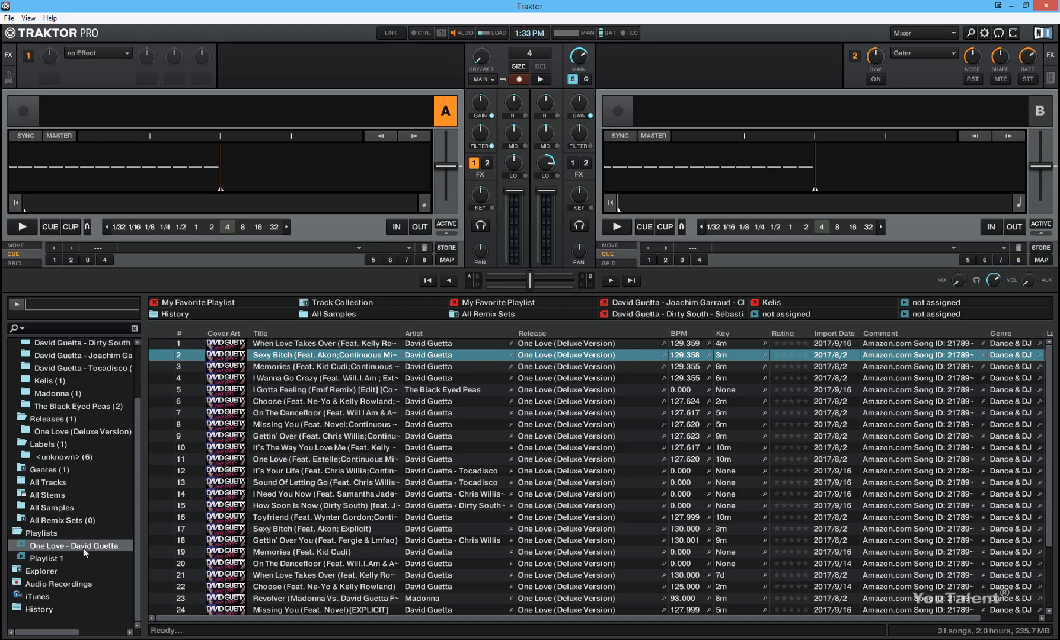
- Add the track Sound Of Letting Go from the One Love - David Guetta playlist to Playlist 1 and check Playlist 1's tracks
{"action": "left_click", "coordinate": [276, 355]}
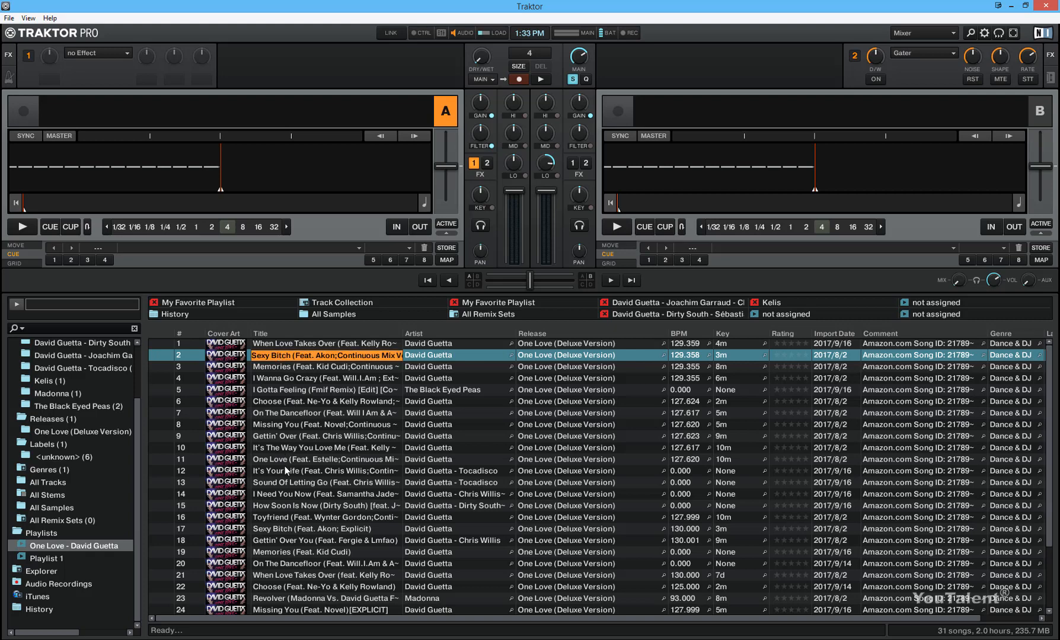
{"action": "left_click", "coordinate": [278, 483]}
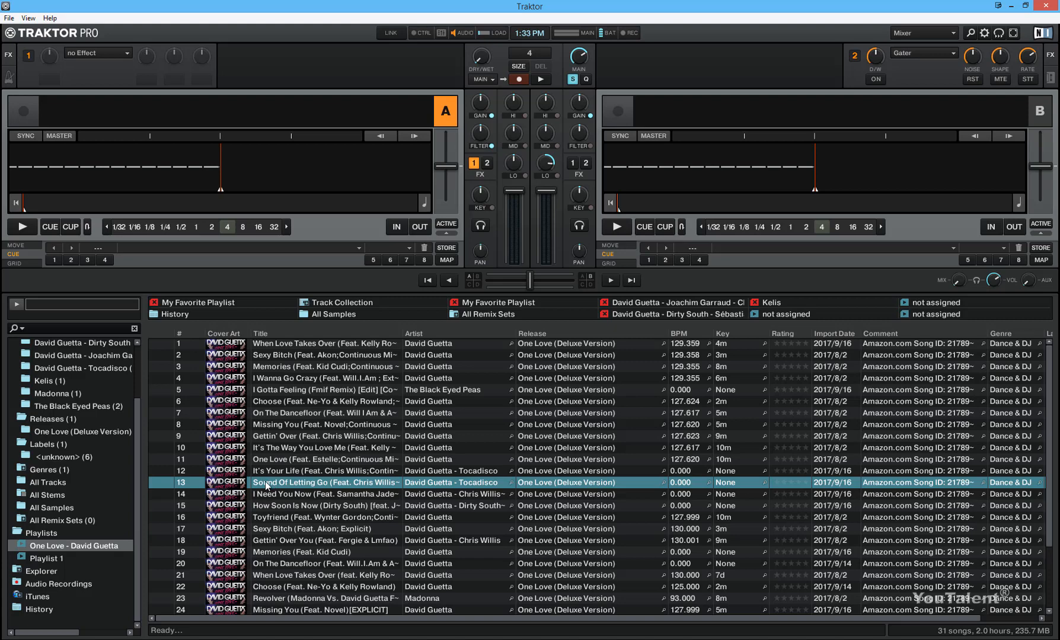
{"action": "left_click_drag", "start_coordinate": [265, 481], "coordinate": [61, 560]}
{"action": "left_click", "coordinate": [50, 558]}
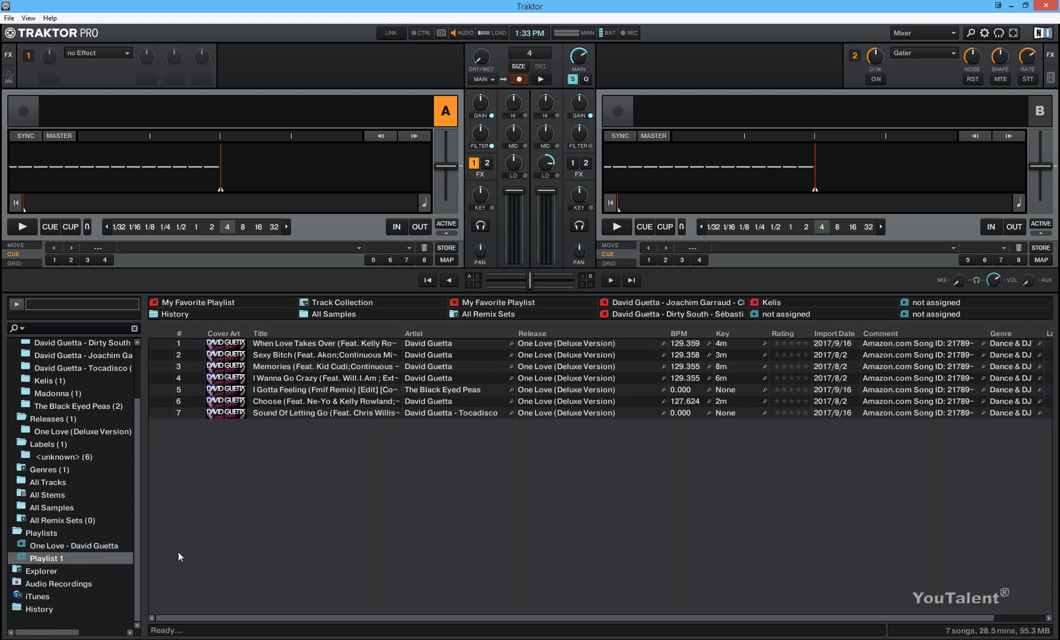
{"action": "left_click", "coordinate": [312, 378]}
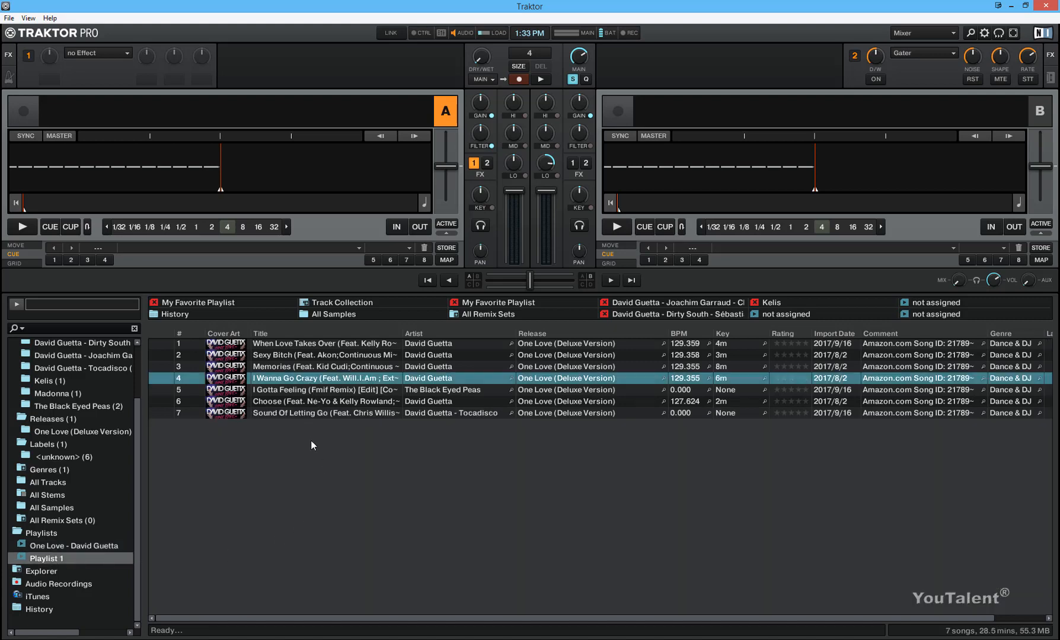
{"action": "left_click", "coordinate": [299, 402]}
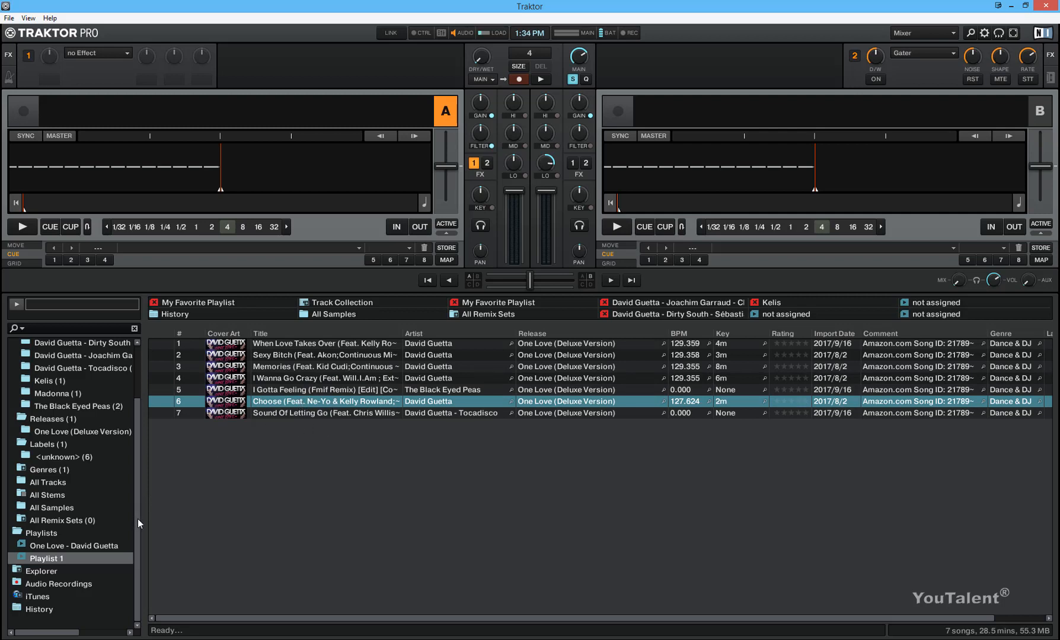
- Assign the One Love - David Guetta playlist to the favorites slot holding David Guetta - Joachim Garraud
{"action": "scroll", "coordinate": [138, 518], "scroll_direction": "up", "scroll_amount": 3}
{"action": "scroll", "coordinate": [138, 509], "scroll_direction": "down", "scroll_amount": 3}
{"action": "mouse_move", "coordinate": [136, 505]}
{"action": "left_mouse_down"}
{"action": "mouse_move", "coordinate": [139, 428]}
{"action": "mouse_move", "coordinate": [137, 524]}
{"action": "left_mouse_up"}
{"action": "left_click", "coordinate": [44, 532]}
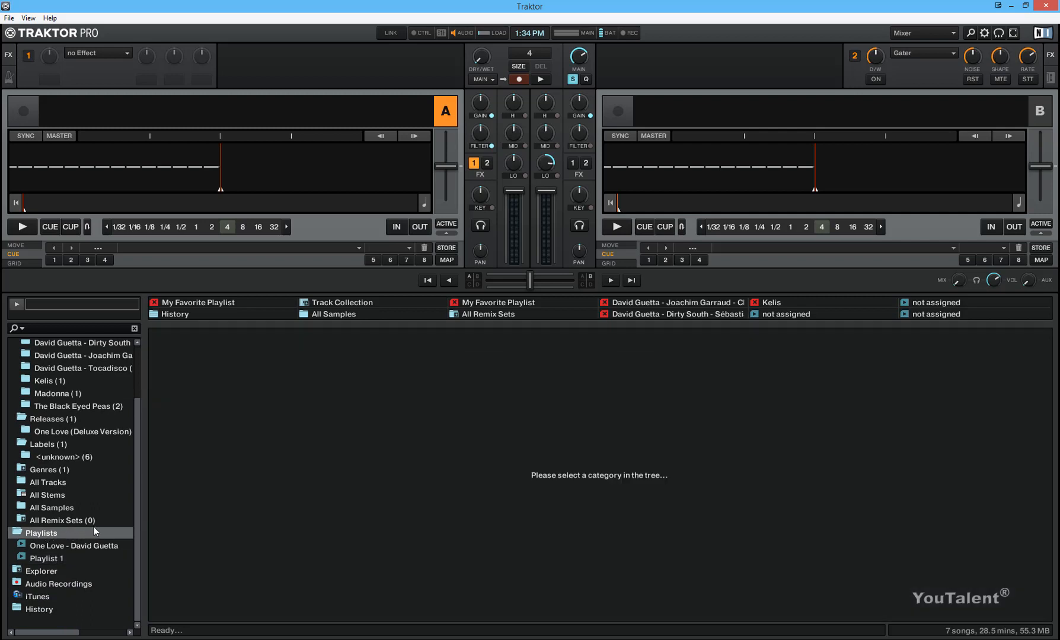
{"action": "left_click", "coordinate": [47, 546]}
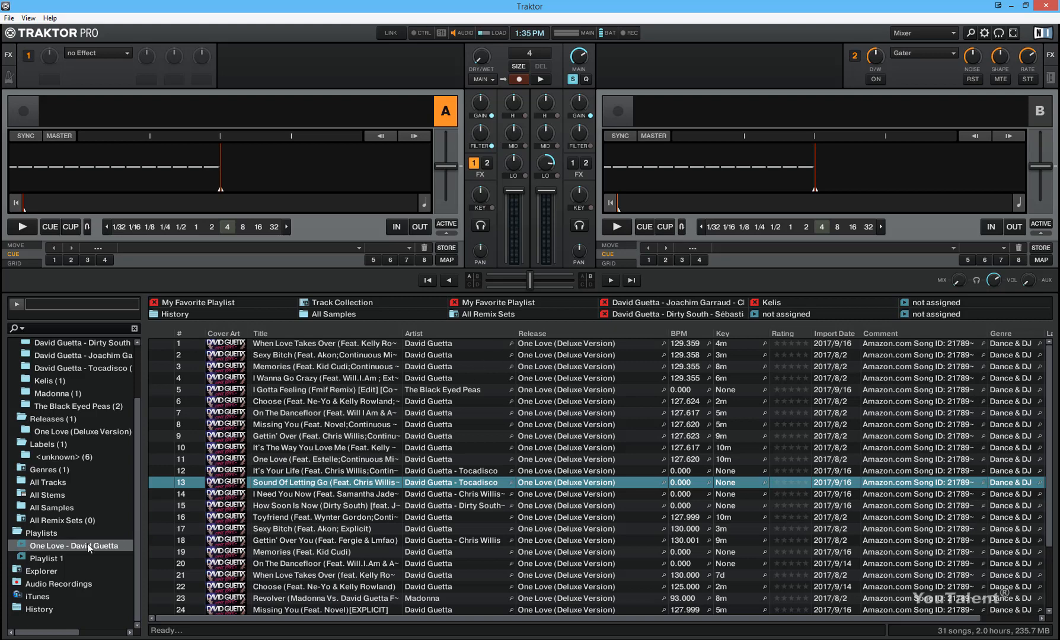
{"action": "left_click_drag", "start_coordinate": [40, 543], "coordinate": [614, 302]}
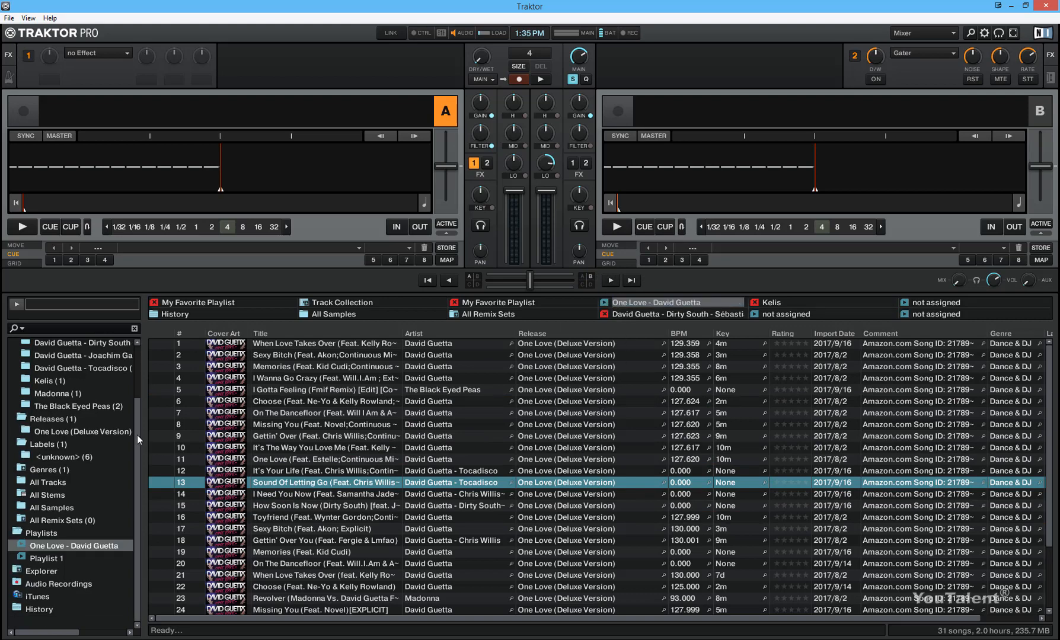
- View the Track Collection, then use the new One Love - David Guetta favorite to view that playlist's tracks
{"action": "left_click_drag", "start_coordinate": [136, 435], "coordinate": [135, 339]}
{"action": "left_click", "coordinate": [63, 347]}
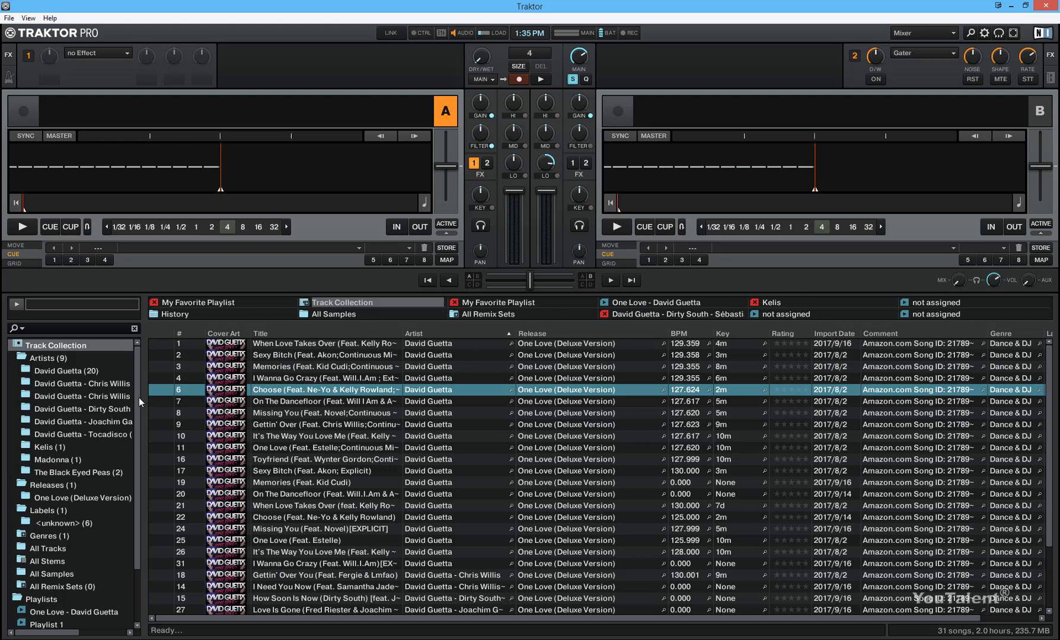
{"action": "scroll", "coordinate": [135, 401], "scroll_direction": "down", "scroll_amount": 2}
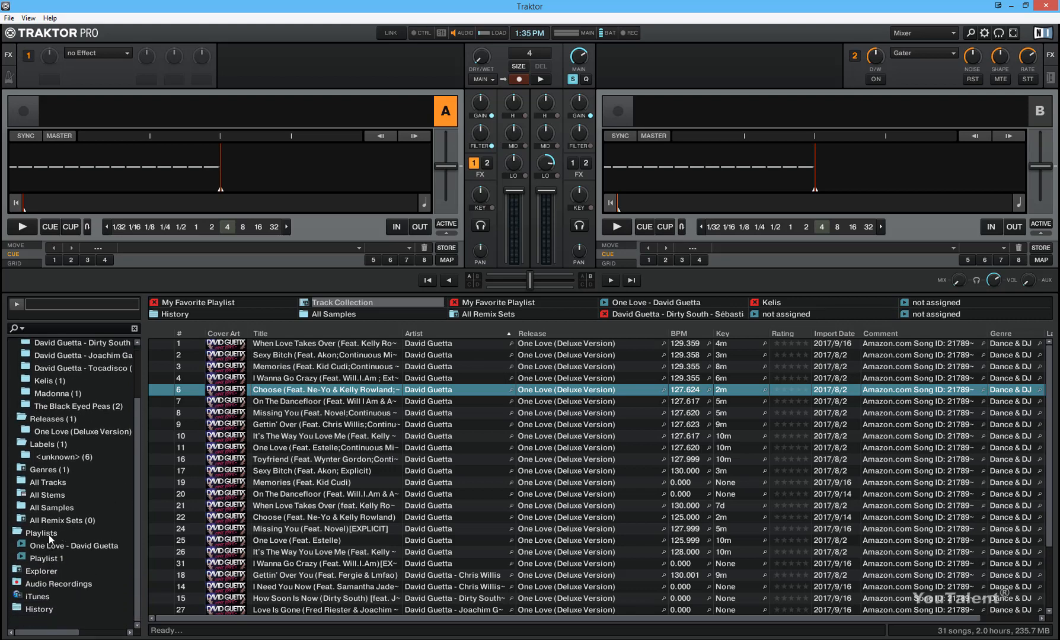
{"action": "left_click", "coordinate": [657, 303]}
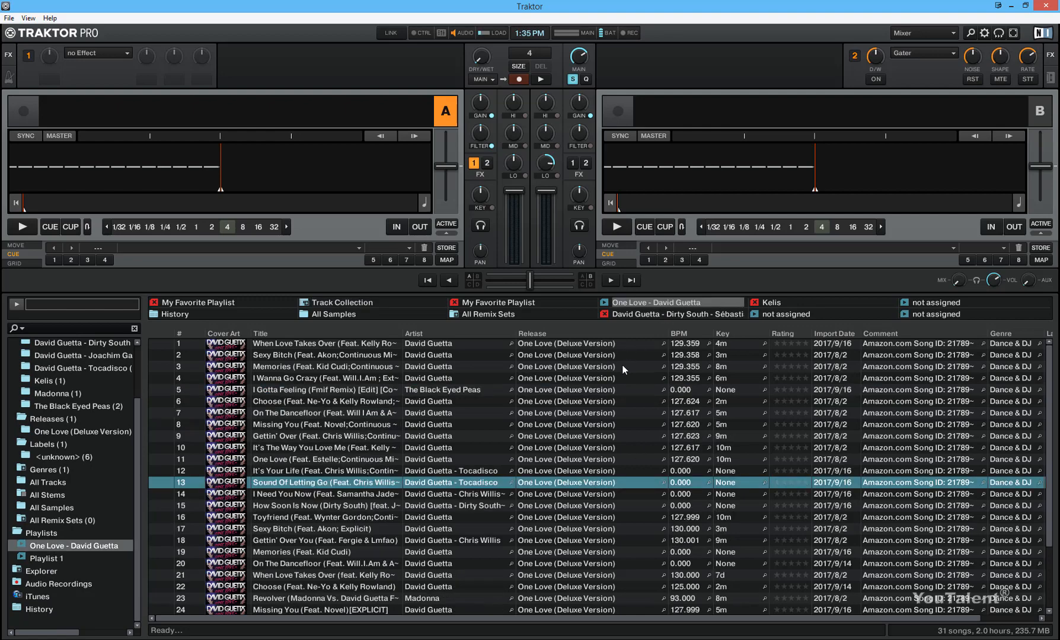
{"action": "scroll", "coordinate": [622, 364], "scroll_direction": "down", "scroll_amount": 3}
{"action": "scroll", "coordinate": [614, 379], "scroll_direction": "up", "scroll_amount": 3}
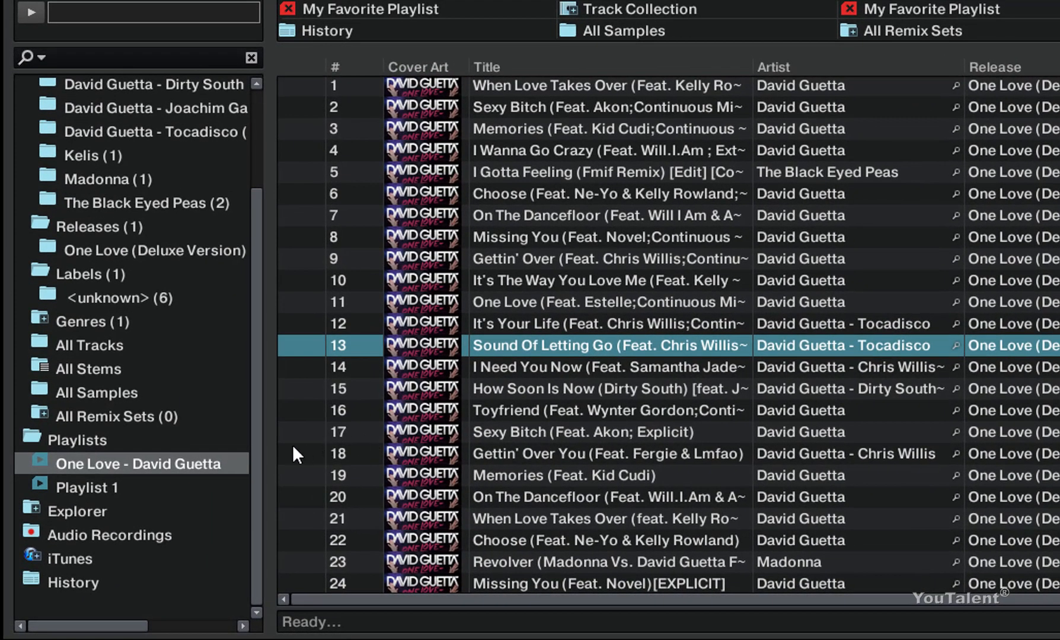
- Clear all tracks from Playlist 1
{"action": "left_click", "coordinate": [83, 486]}
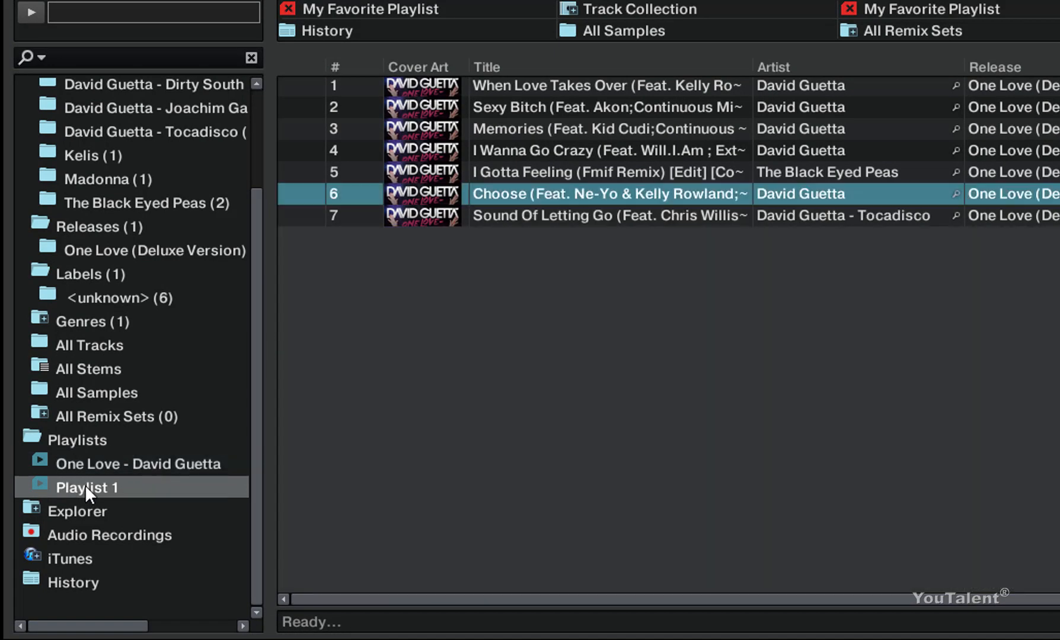
{"action": "right_click", "coordinate": [84, 485]}
{"action": "right_click", "coordinate": [112, 490]}
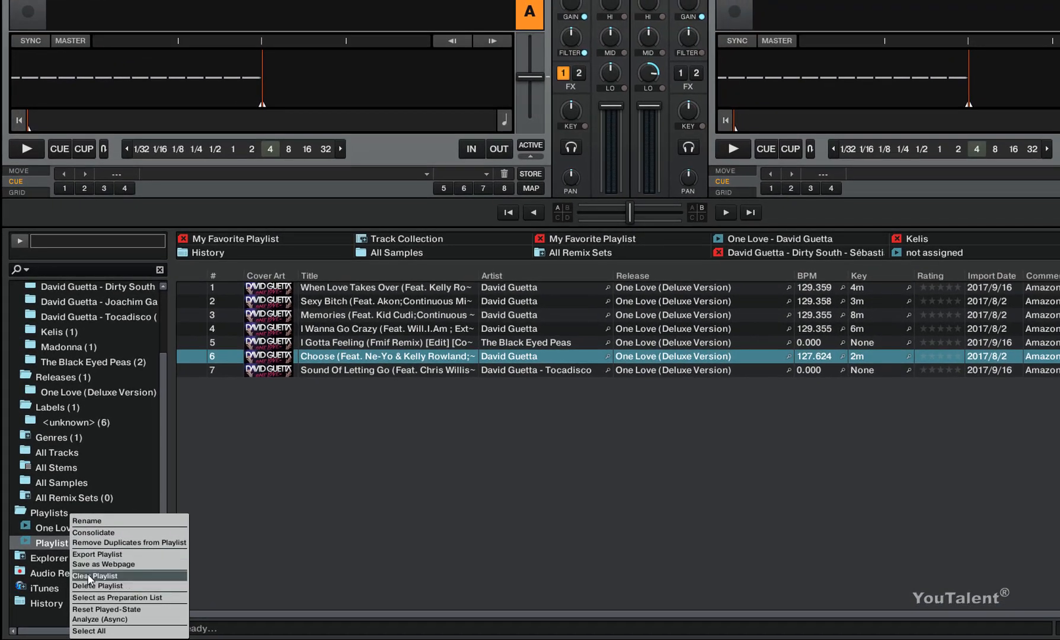
{"action": "left_click", "coordinate": [89, 577]}
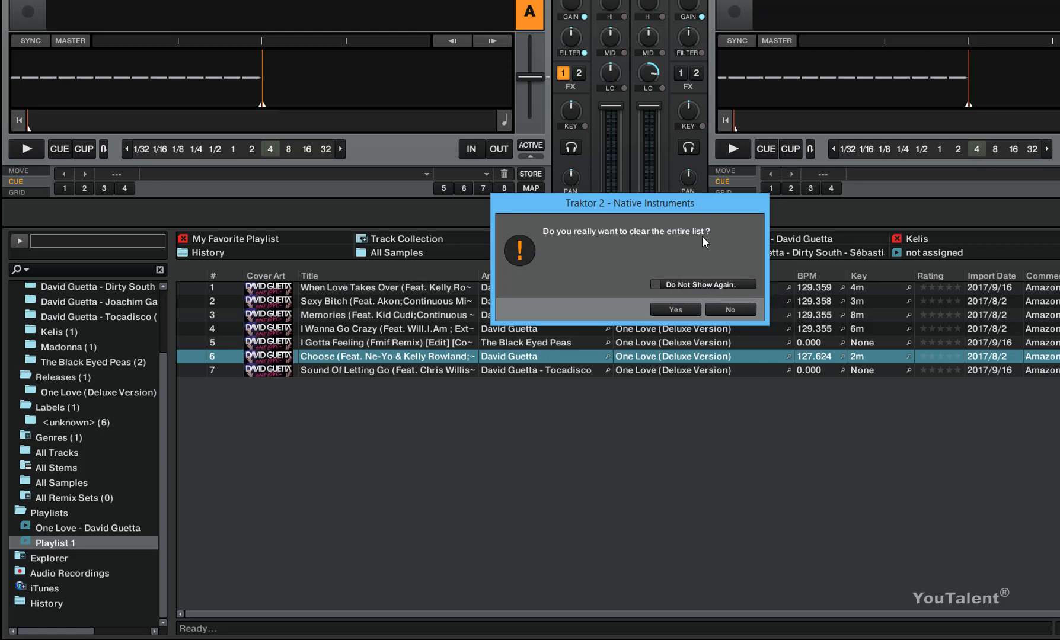
{"action": "left_click", "coordinate": [672, 309]}
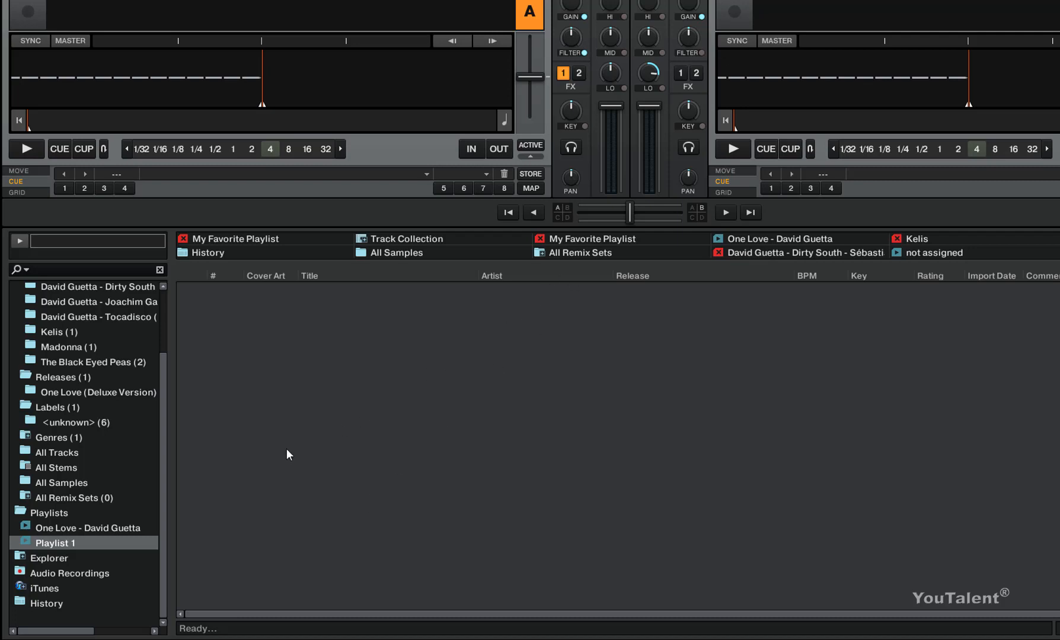
- Delete Playlist 1 from the Playlists folder
{"action": "right_click", "coordinate": [62, 543]}
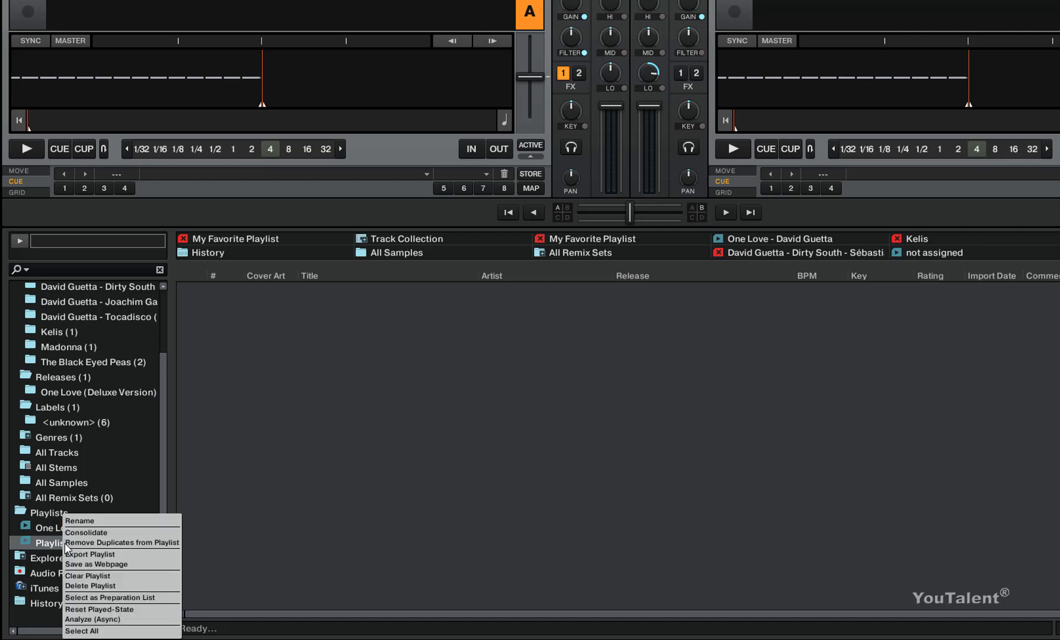
{"action": "left_click", "coordinate": [80, 587]}
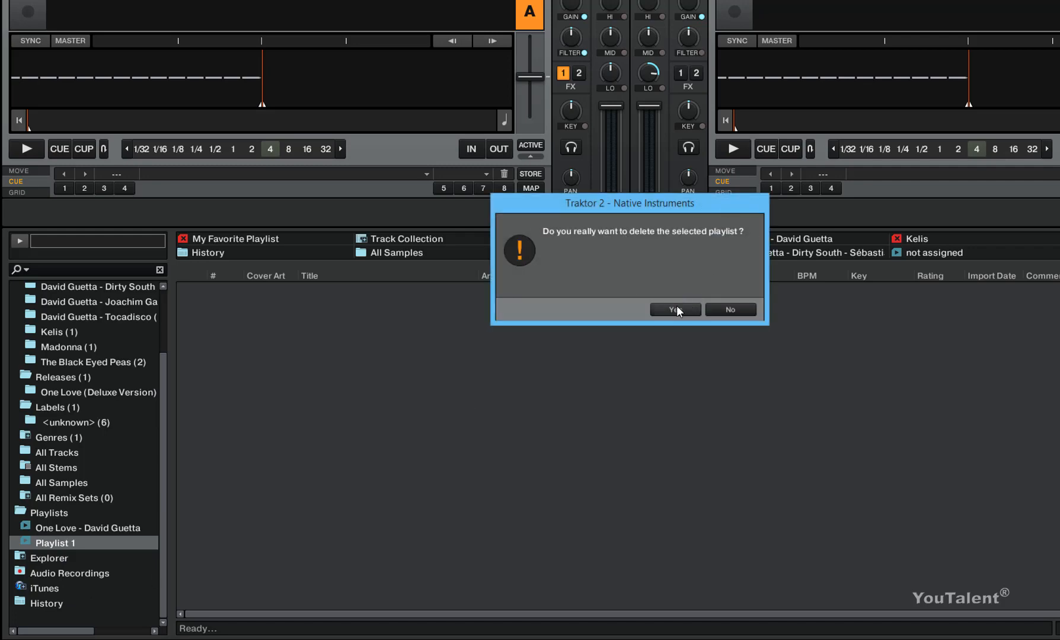
{"action": "left_click", "coordinate": [677, 309]}
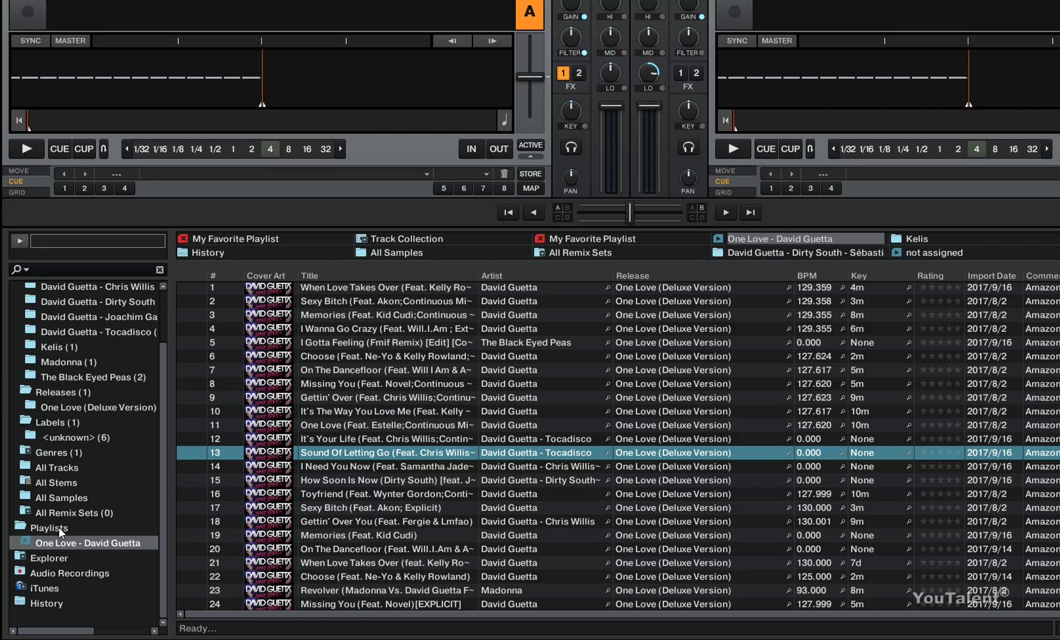
- Examine the Clear Collection options for the Track Collection and decline clearing it
{"action": "left_click_drag", "start_coordinate": [165, 510], "coordinate": [165, 296]}
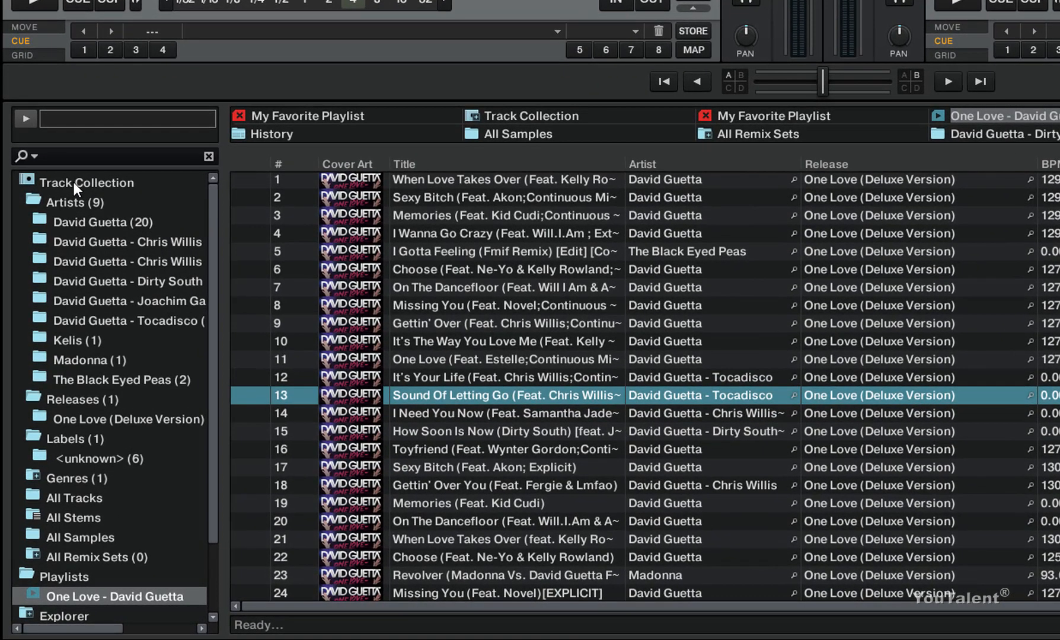
{"action": "left_click", "coordinate": [73, 182]}
{"action": "right_click", "coordinate": [74, 182]}
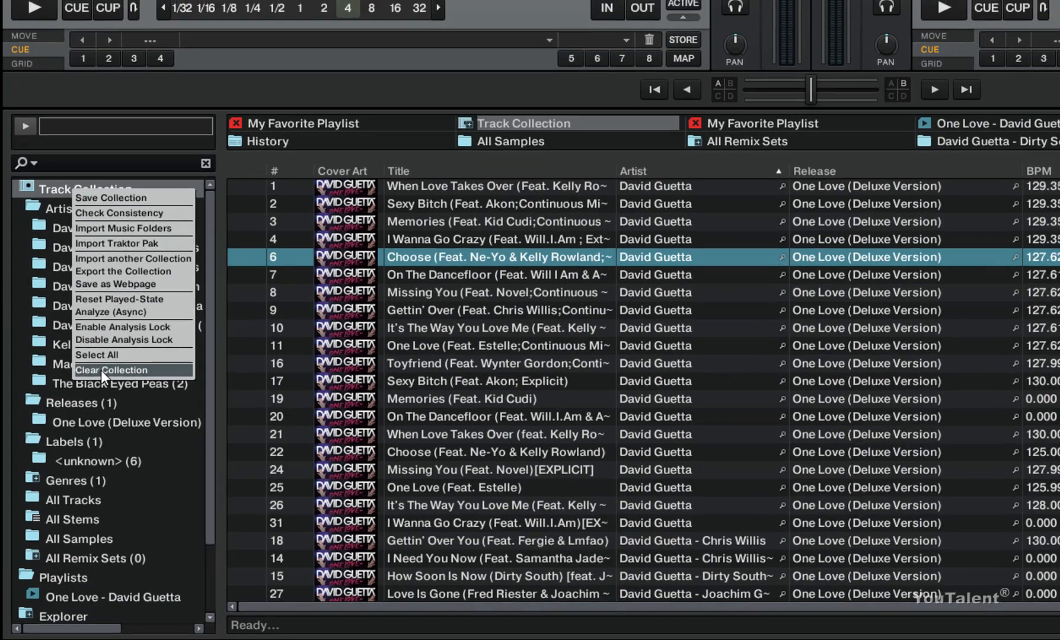
{"action": "left_click", "coordinate": [101, 370]}
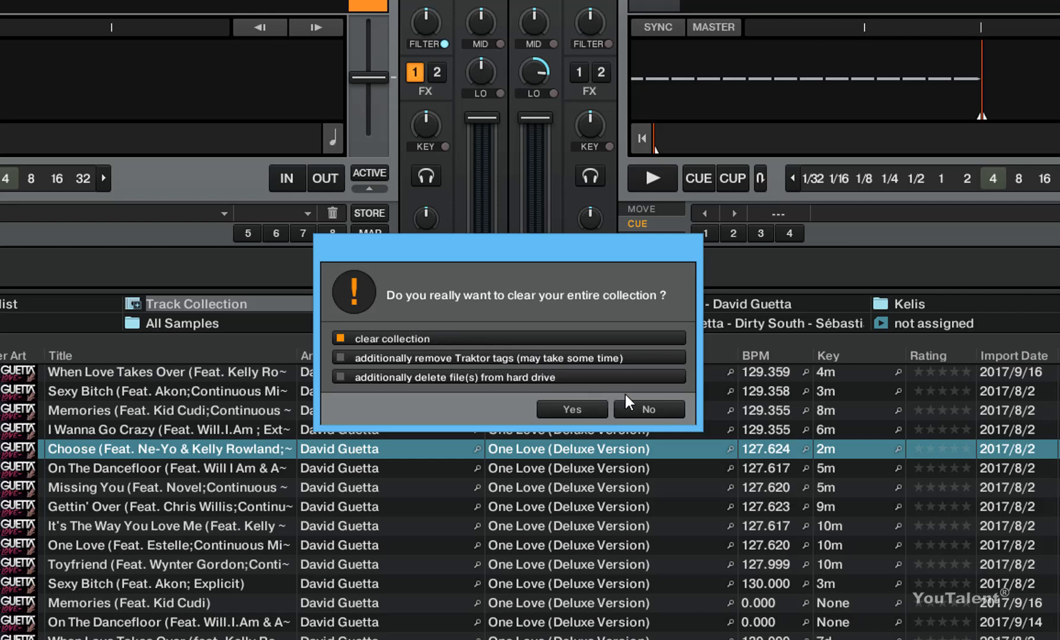
{"action": "left_click_drag", "start_coordinate": [561, 249], "coordinate": [517, 361]}
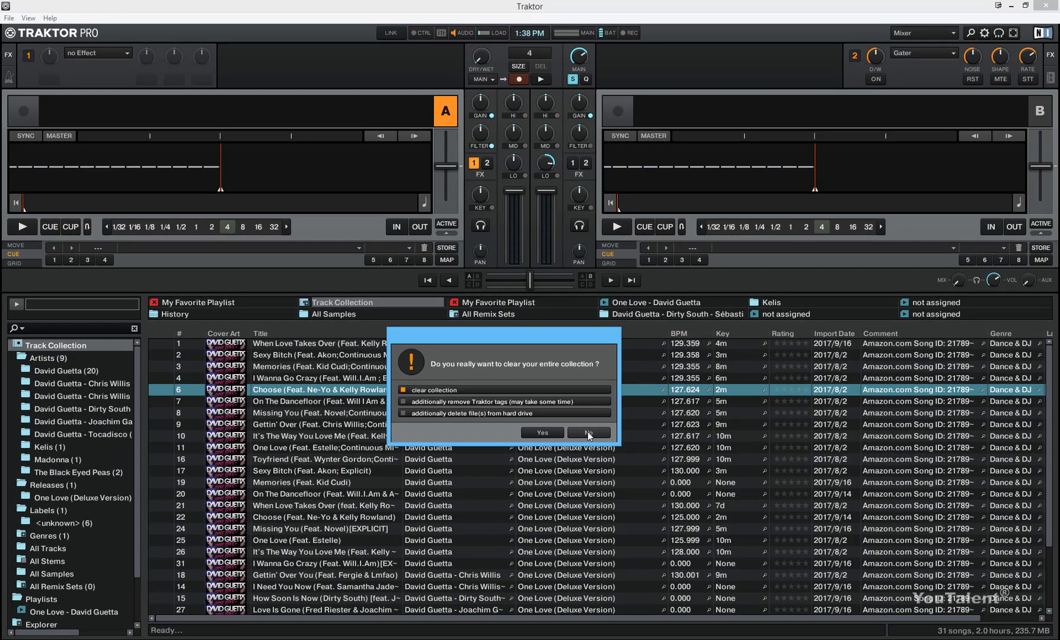
{"action": "left_click", "coordinate": [587, 431]}
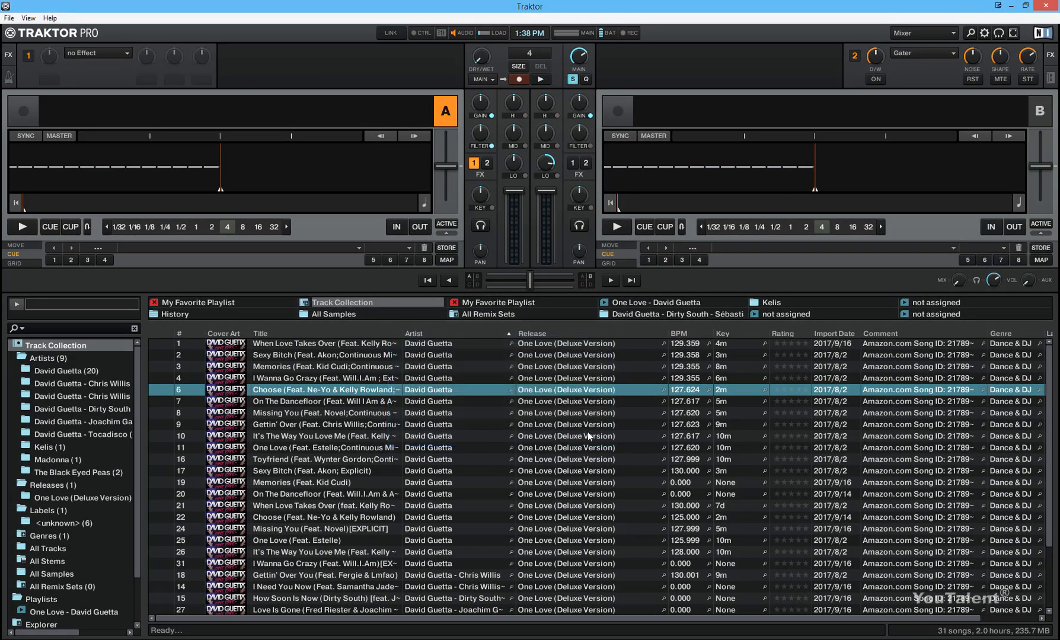